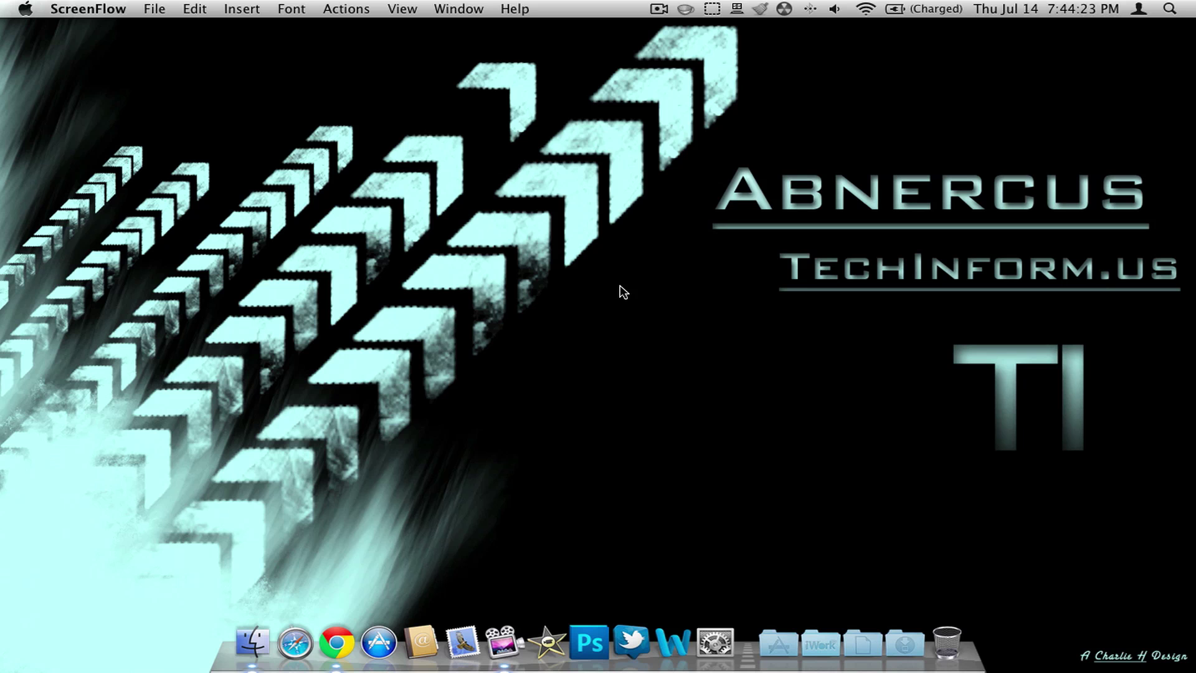
# Return to Chrome's Mozilla Firefox tab and launch the installed Firefox from the Applications stack
pyautogui.click(344, 657)
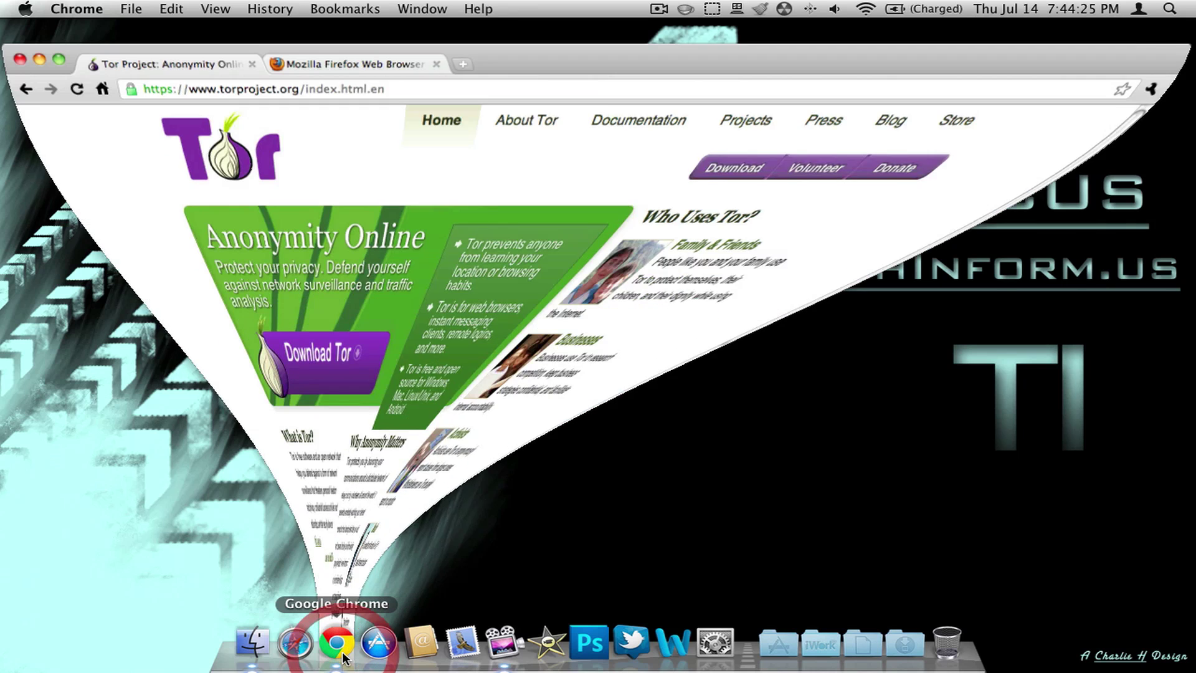
pyautogui.click(309, 39)
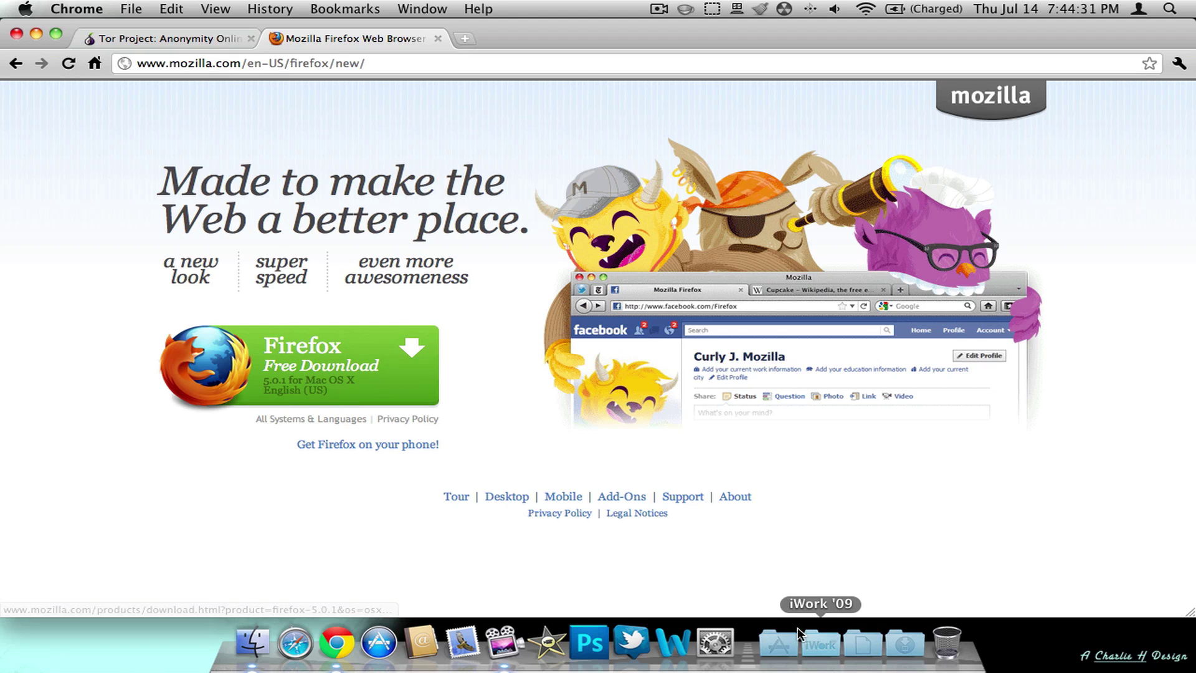
pyautogui.click(774, 648)
pyautogui.scroll(-5, 740, 493)
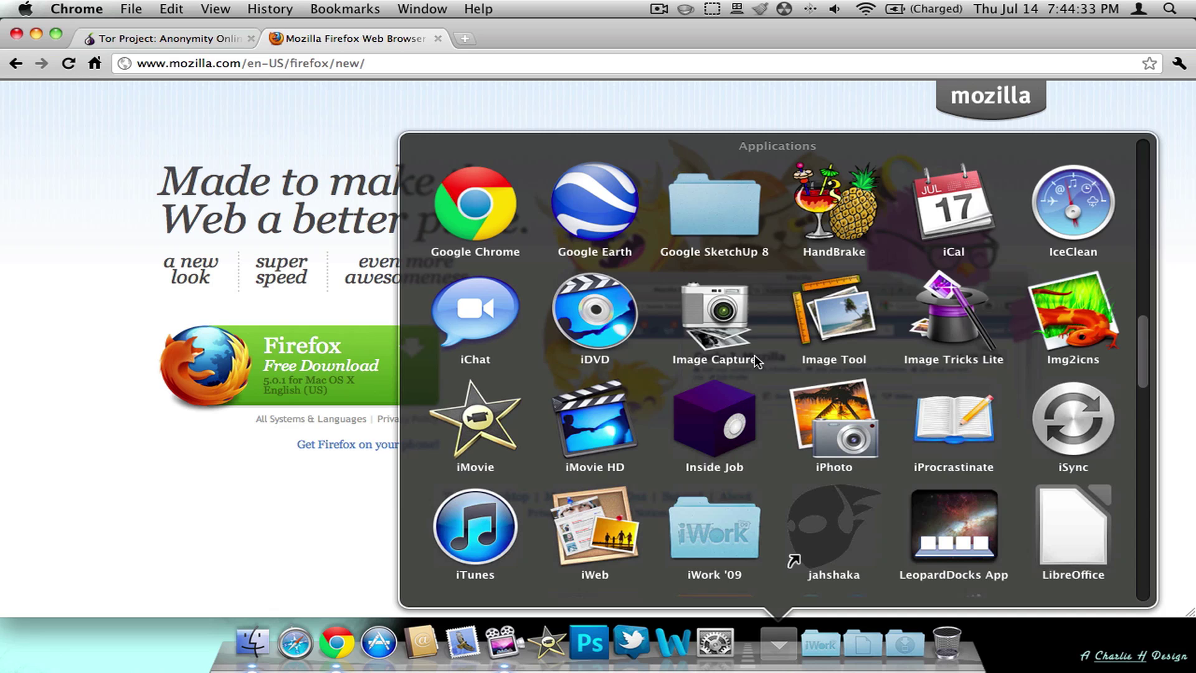
pyautogui.scroll(5, 757, 364)
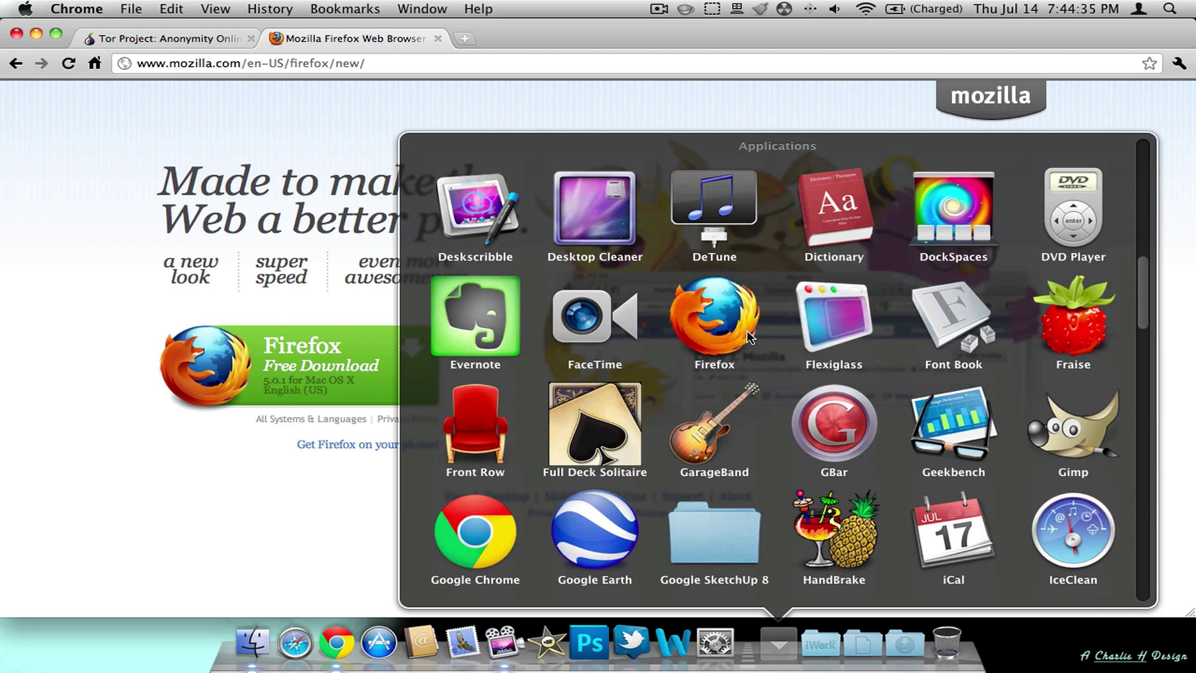
pyautogui.click(746, 330)
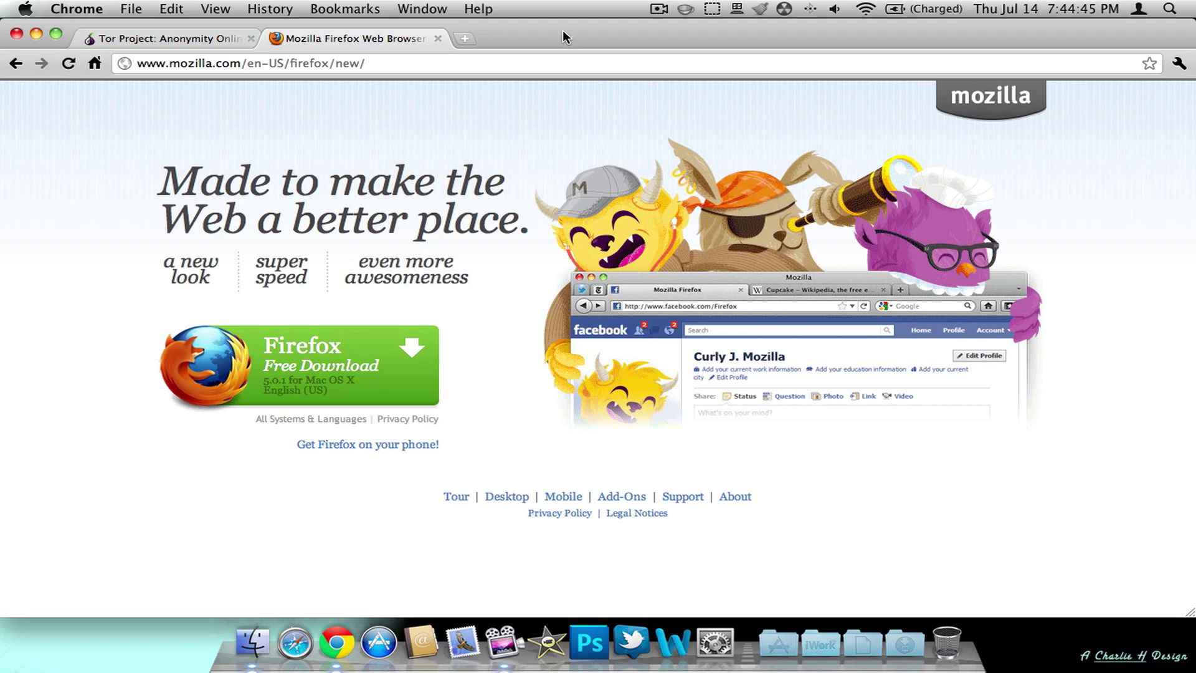
# Go from the Tor Project home page to the Download Tor page and scroll down its listings
pyautogui.click(157, 39)
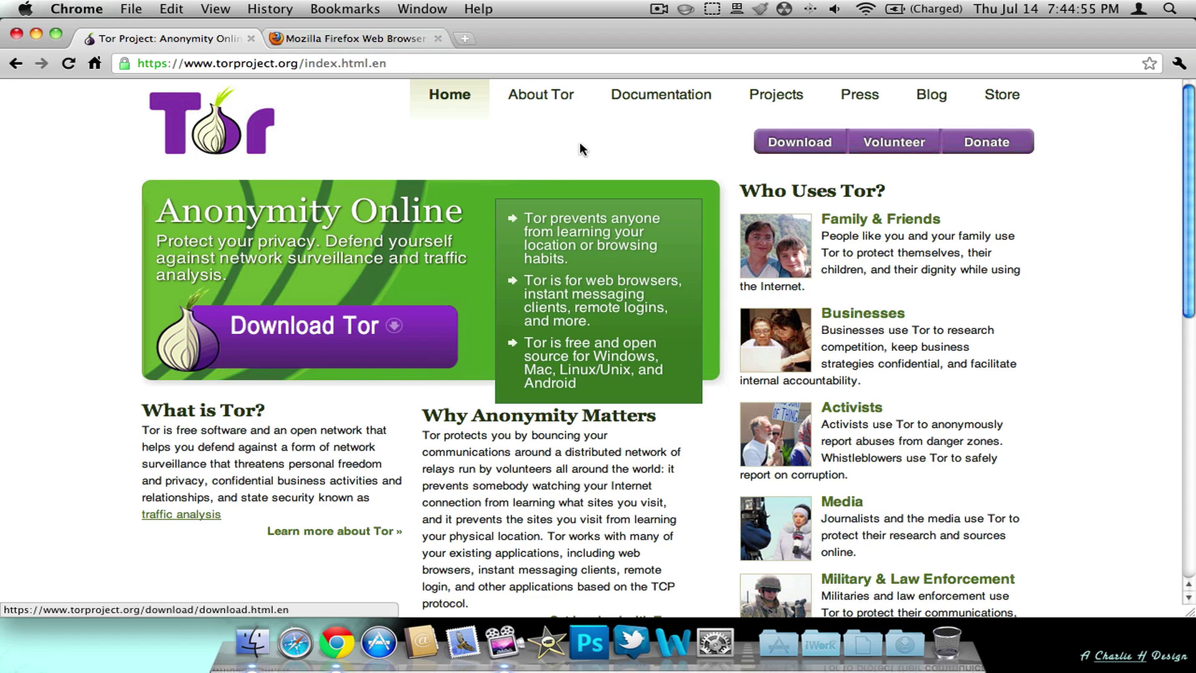
pyautogui.click(804, 143)
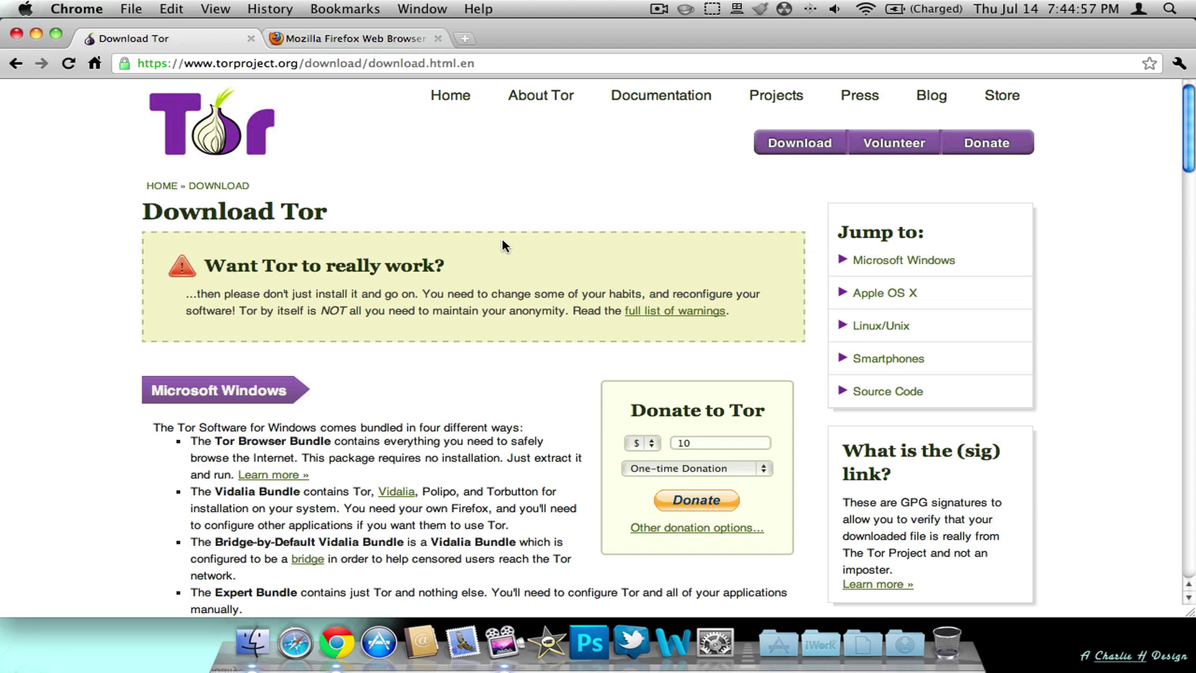
pyautogui.scroll(-5, 502, 239)
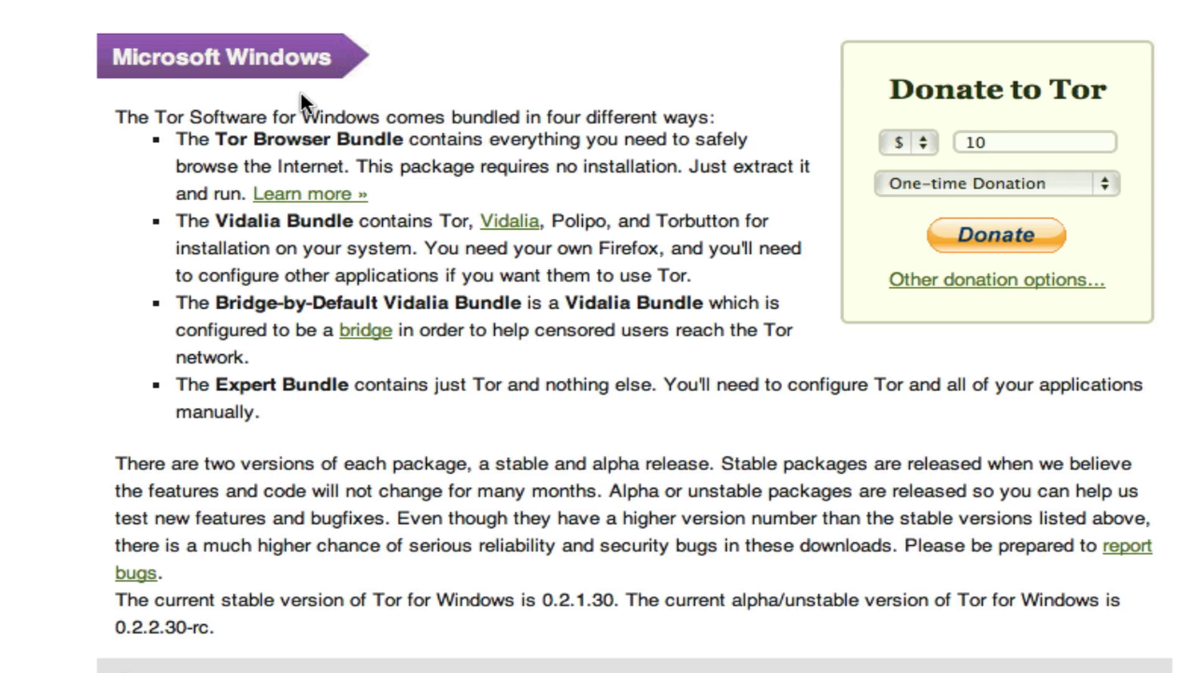
pyautogui.click(310, 194)
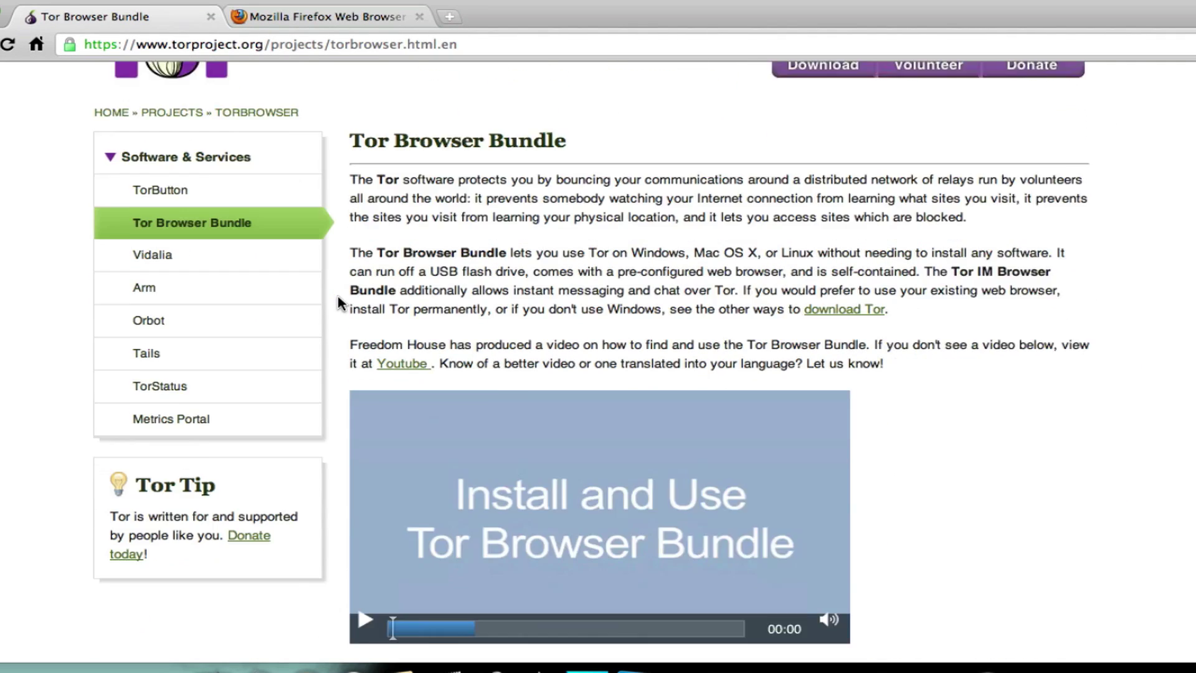
pyautogui.scroll(-10, 338, 299)
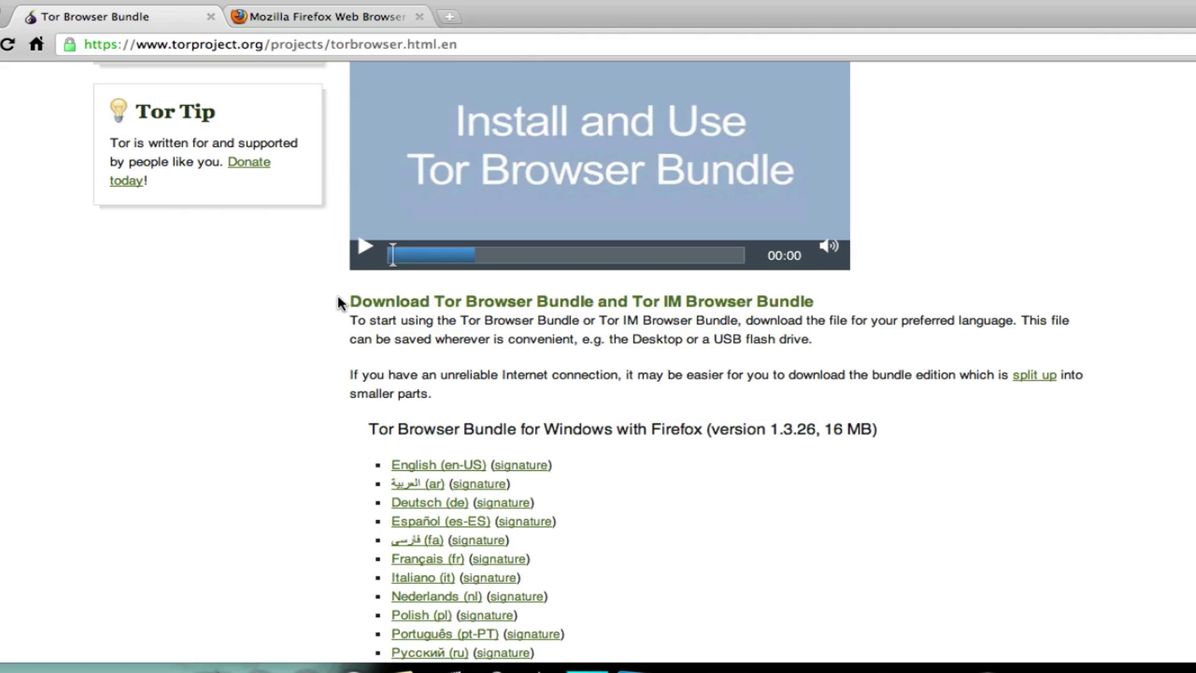
pyautogui.scroll(-3, 337, 296)
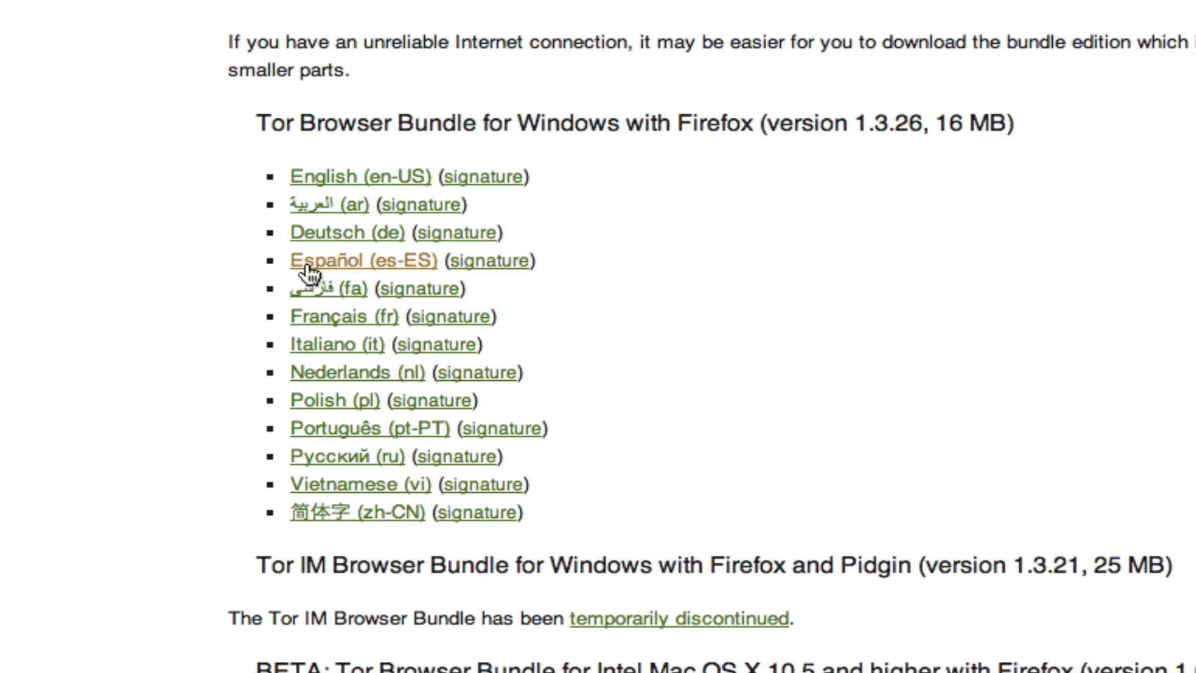
pyautogui.moveTo(316, 123); pyautogui.dragTo(653, 122)
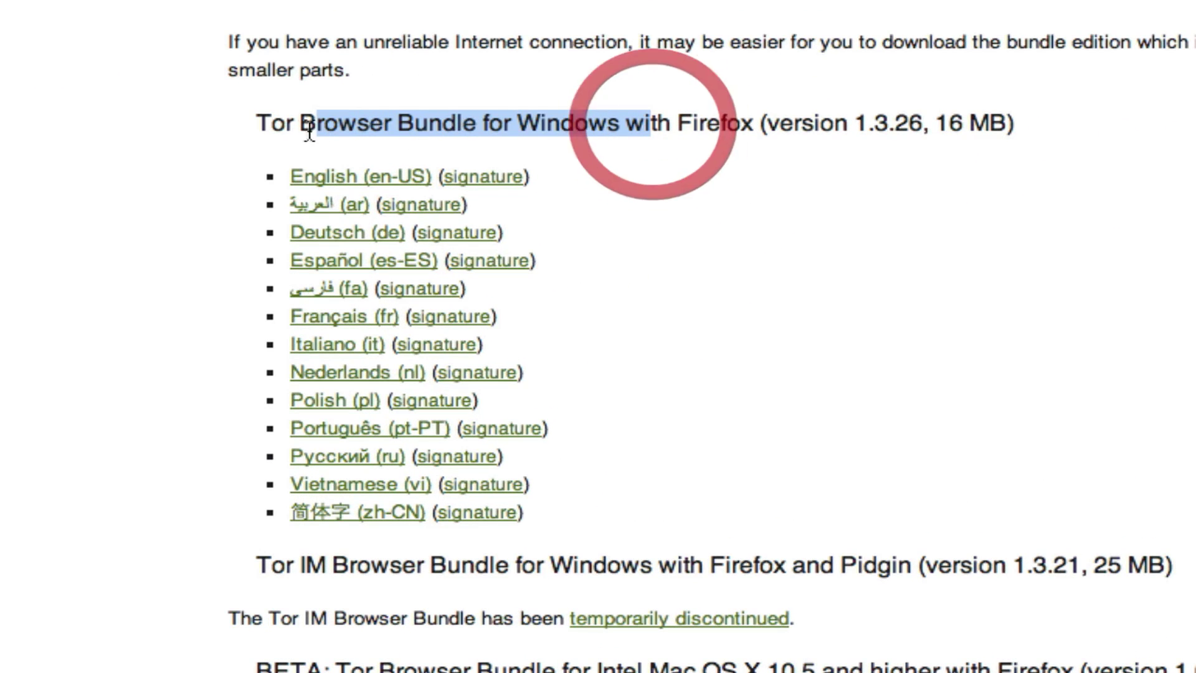
pyautogui.moveTo(256, 123); pyautogui.dragTo(835, 123)
pyautogui.click(786, 153)
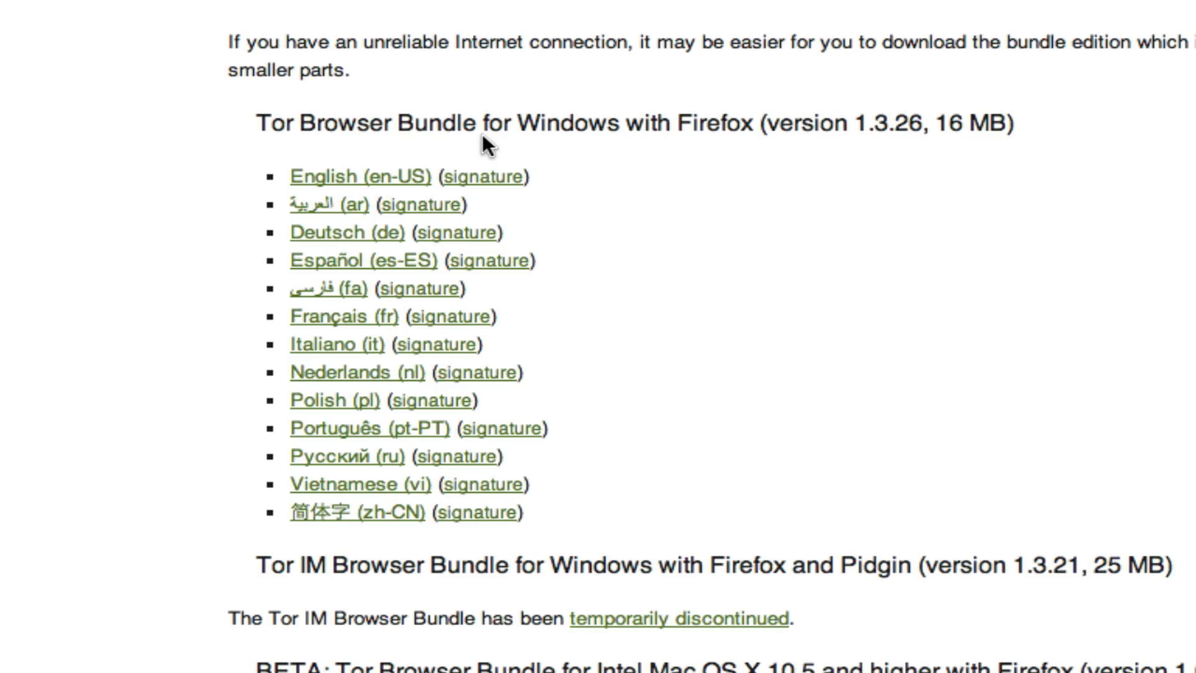
pyautogui.scroll(-1, 963, 165)
pyautogui.scroll(-10, 956, 153)
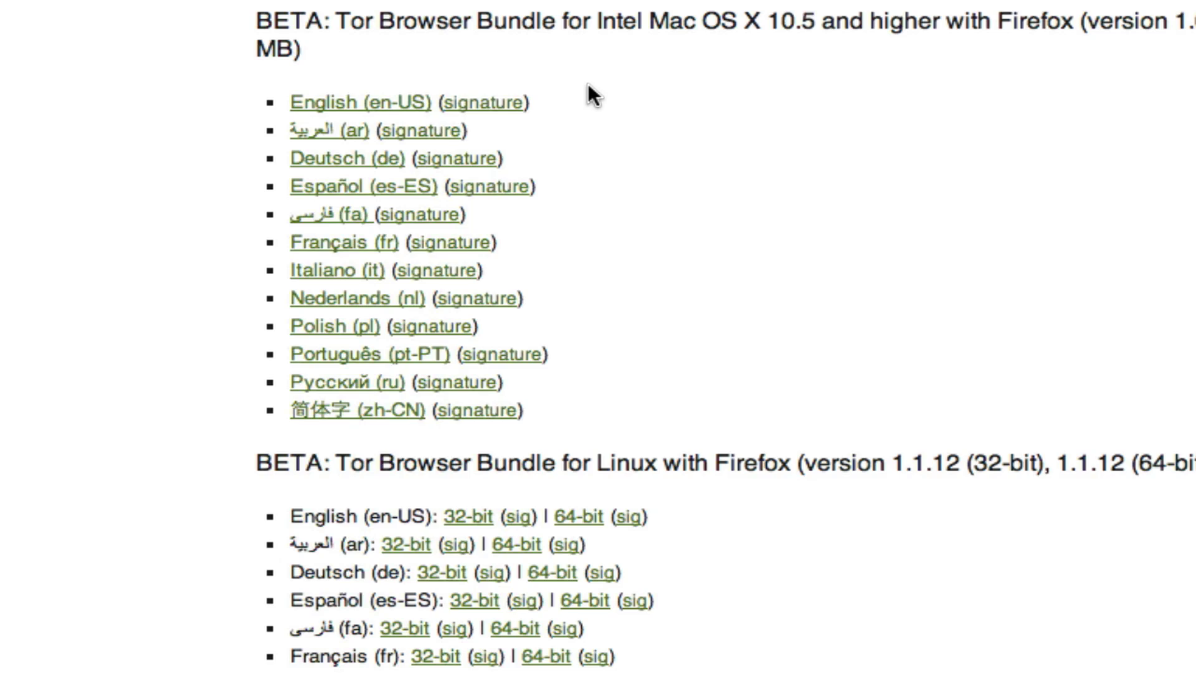
pyautogui.moveTo(337, 21); pyautogui.dragTo(418, 21)
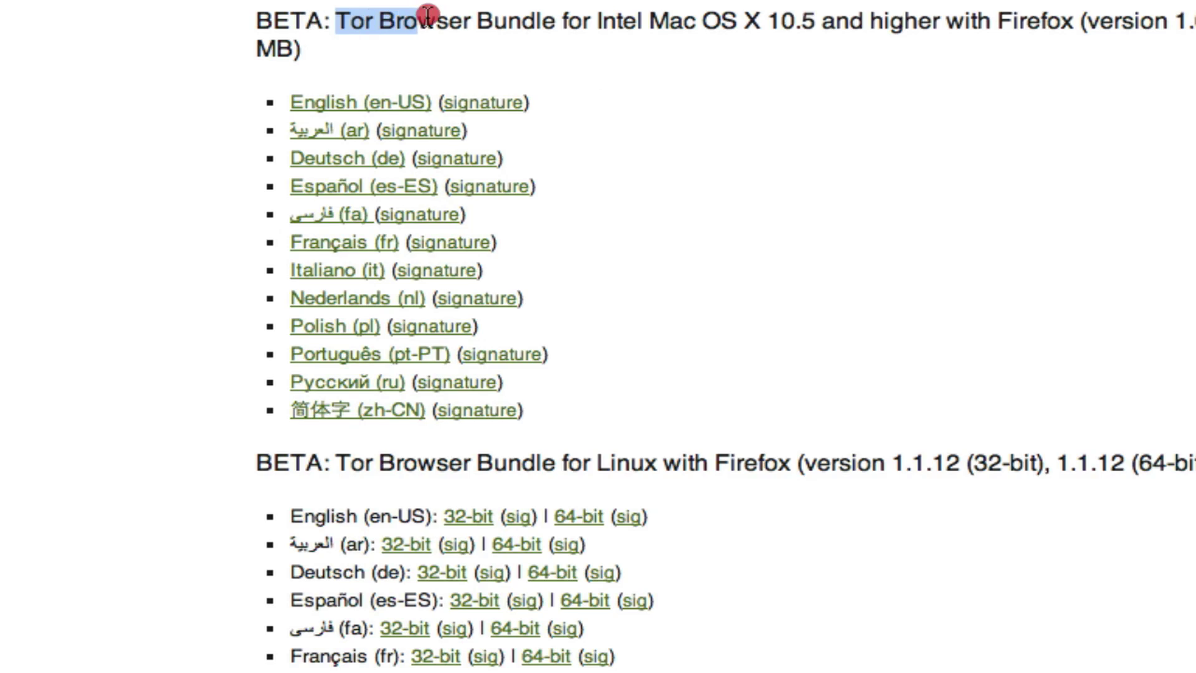
pyautogui.scroll(10, 428, 32)
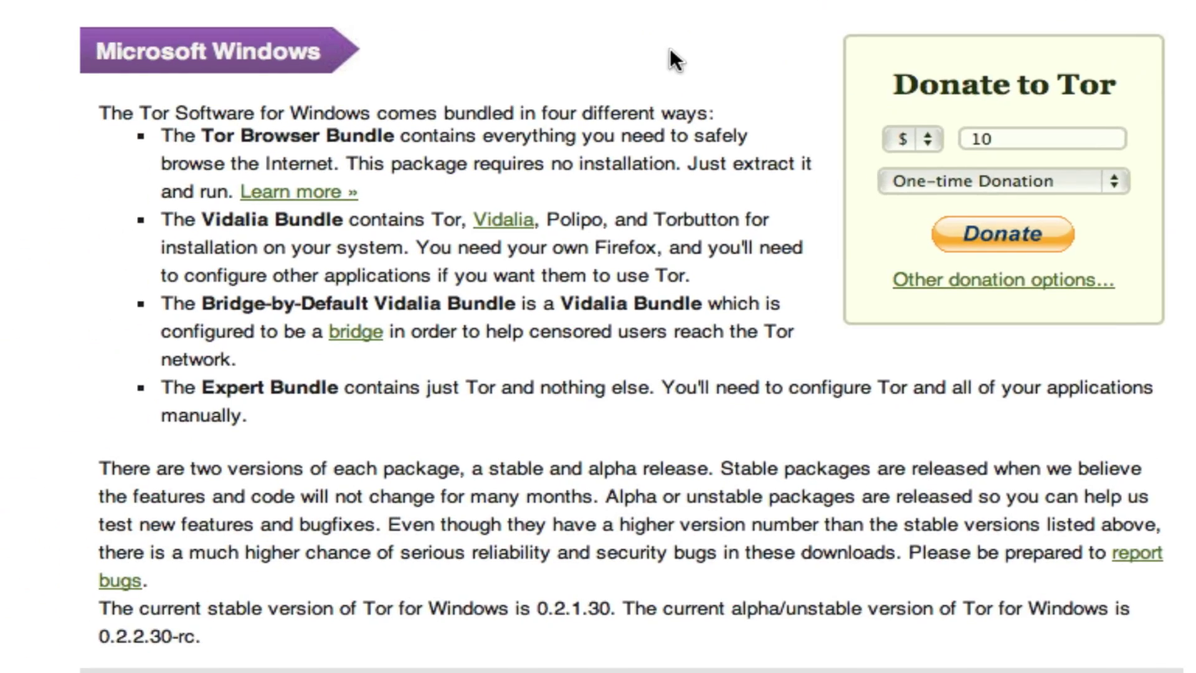
pyautogui.scroll(-5, 661, 43)
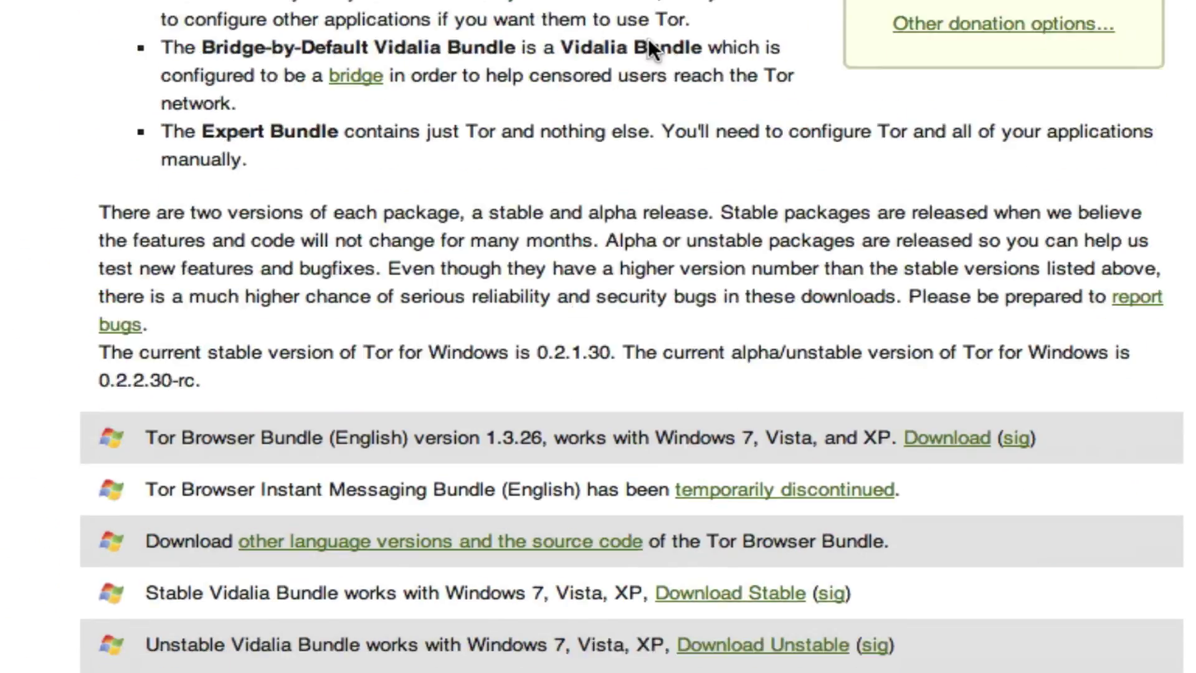
pyautogui.scroll(-5, 644, 37)
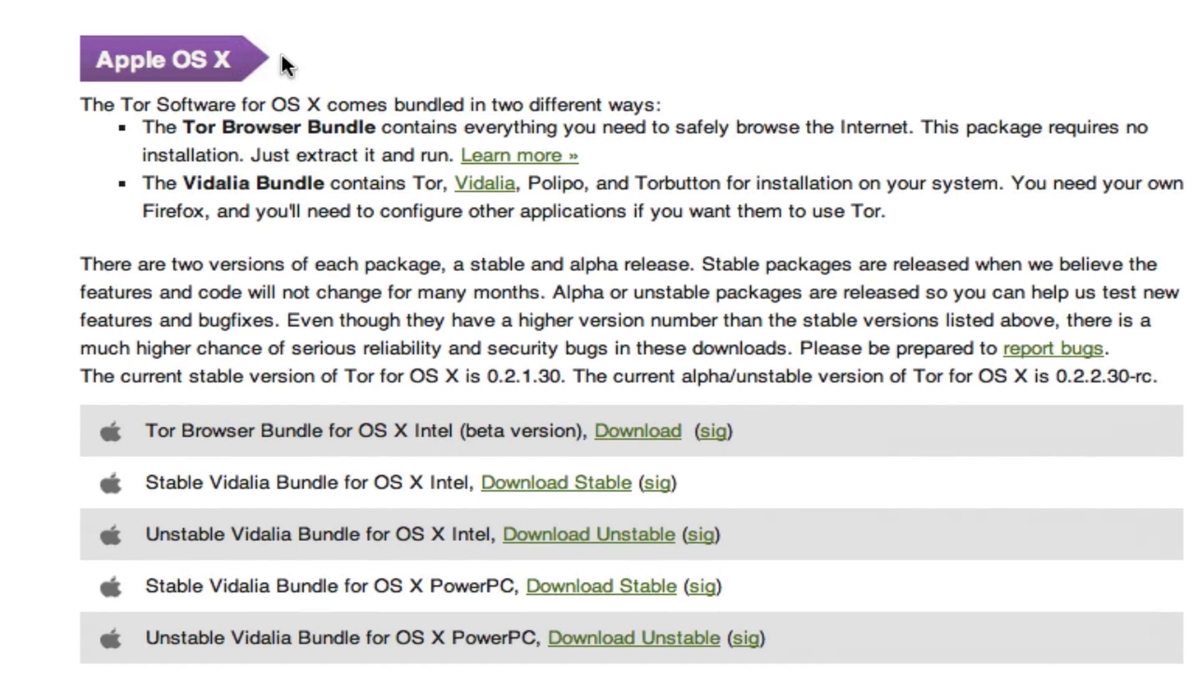
# Reopen the Tor Browser Bundle page and scroll down past the download lists to the Mac OS X instructions
pyautogui.click(528, 156)
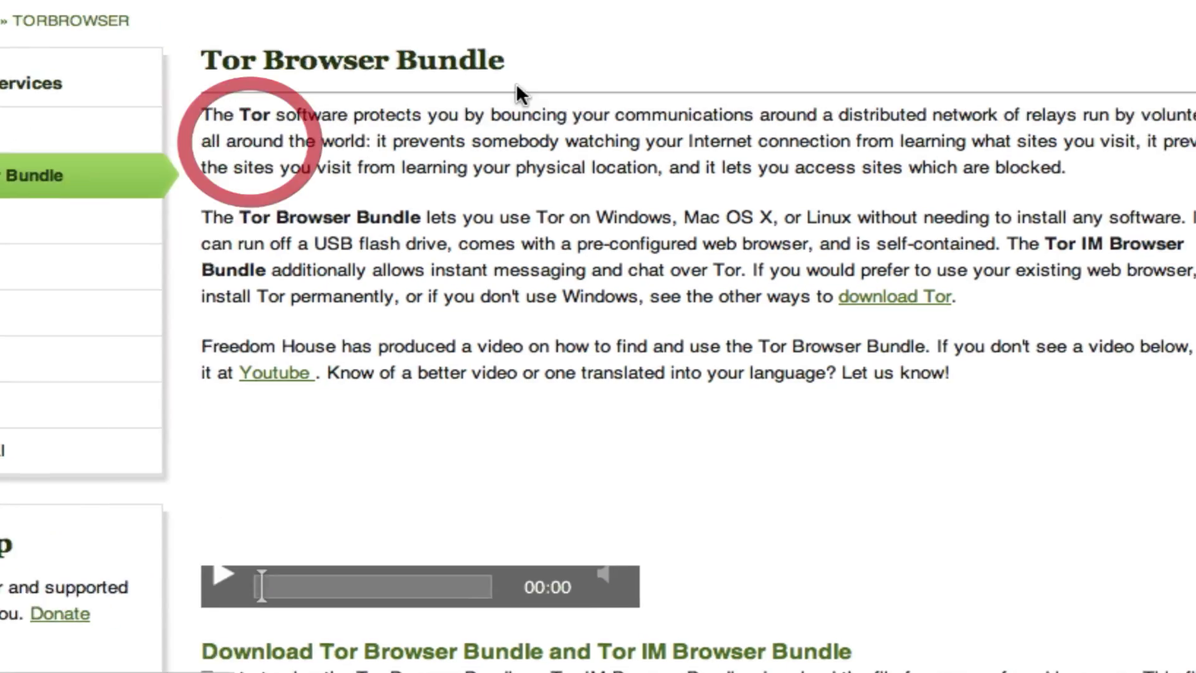
pyautogui.scroll(-10, 359, 62)
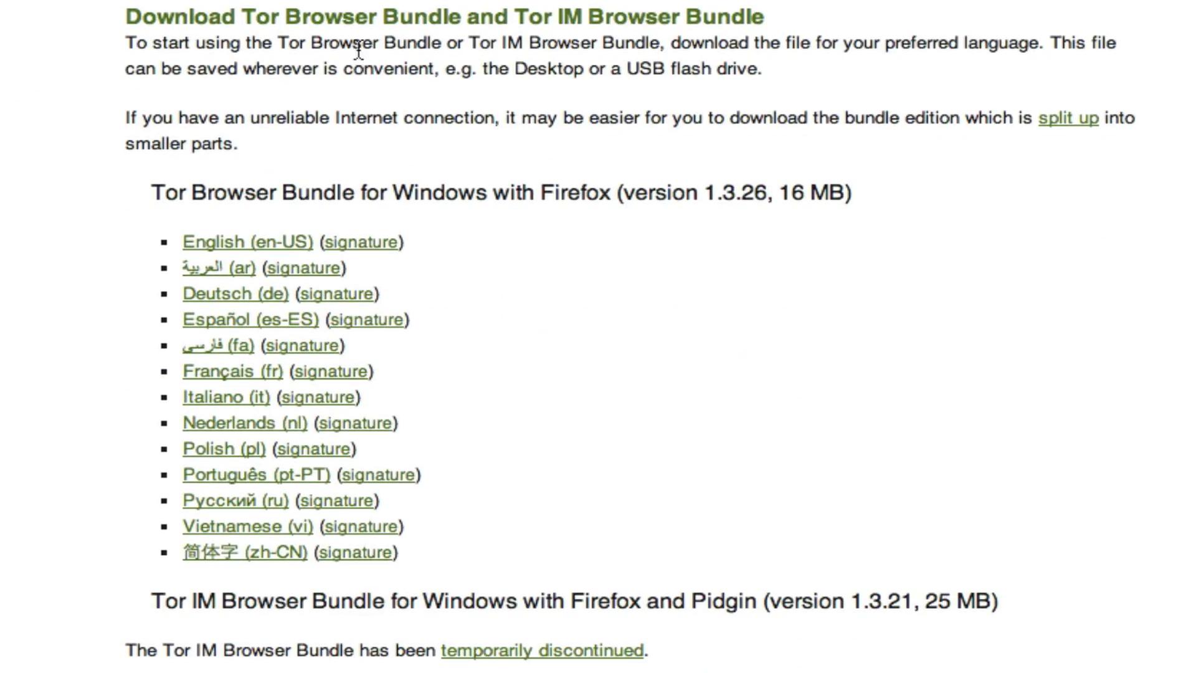
pyautogui.scroll(-5, 356, 43)
pyautogui.scroll(-4, 358, 46)
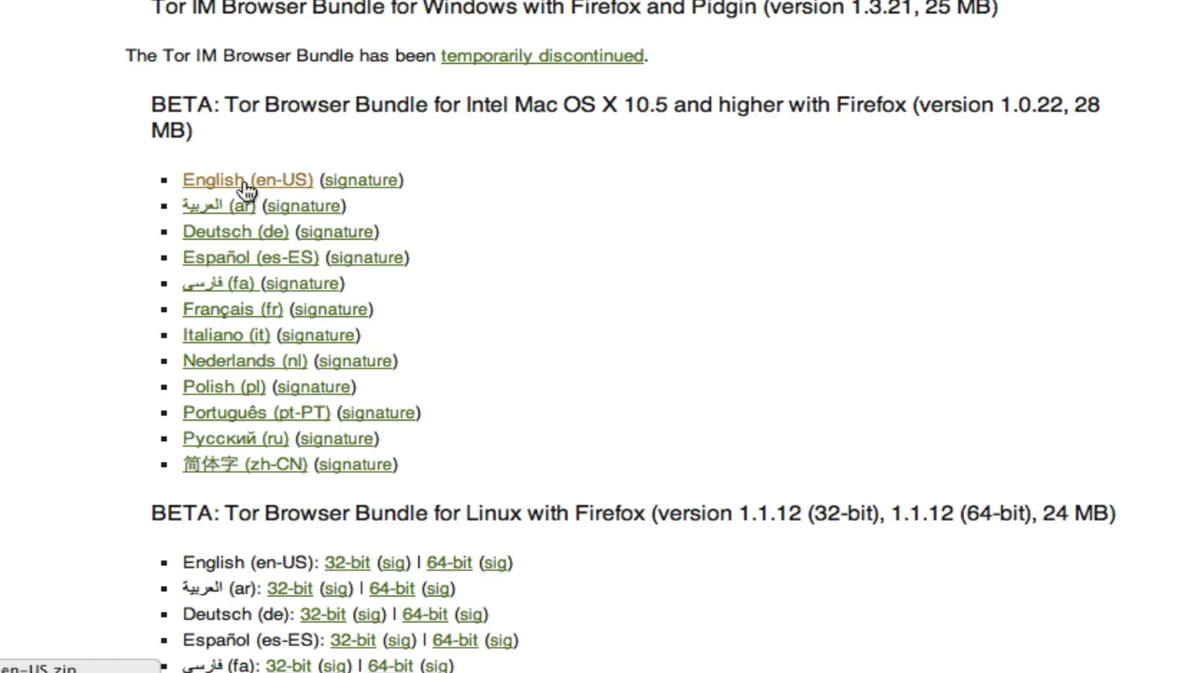
pyautogui.scroll(-5, 530, 162)
pyautogui.scroll(-1, 550, 162)
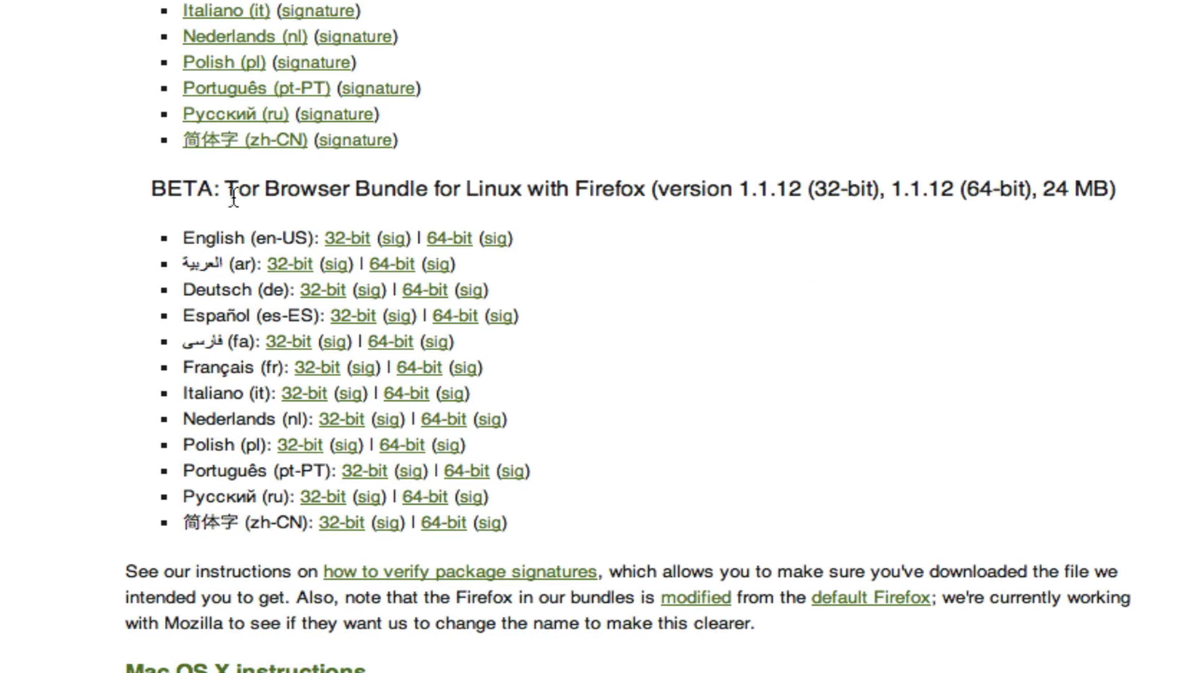
pyautogui.moveTo(239, 198); pyautogui.dragTo(494, 203)
pyautogui.click(866, 287)
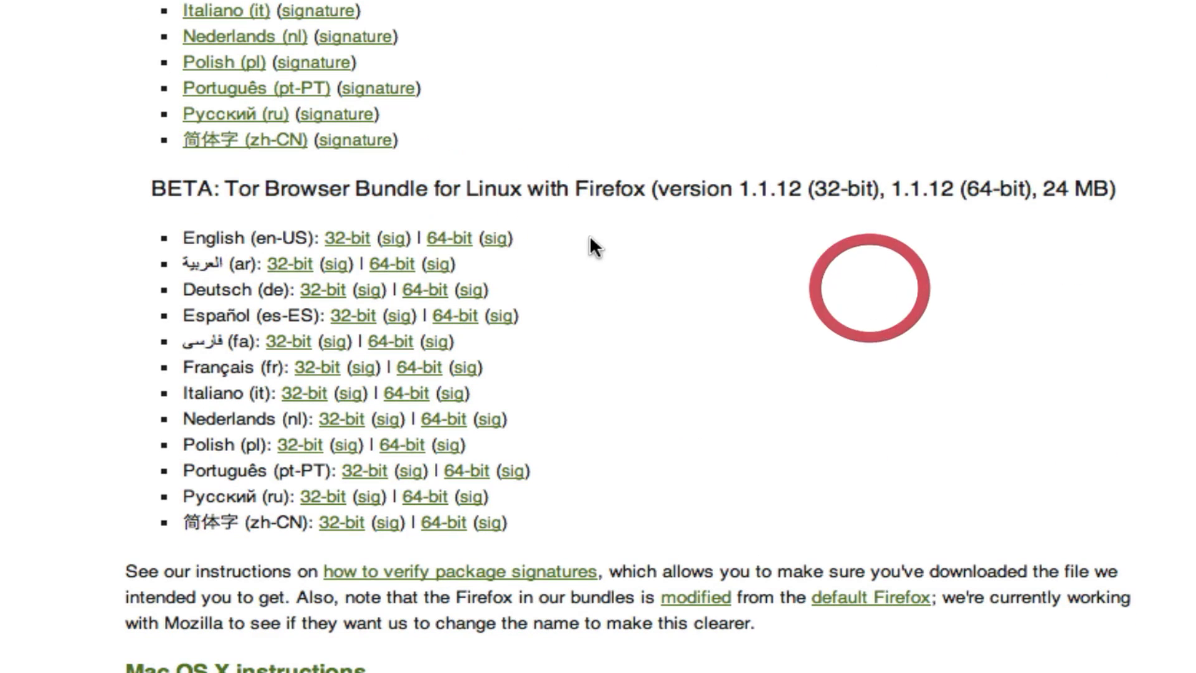
pyautogui.scroll(-7, 588, 233)
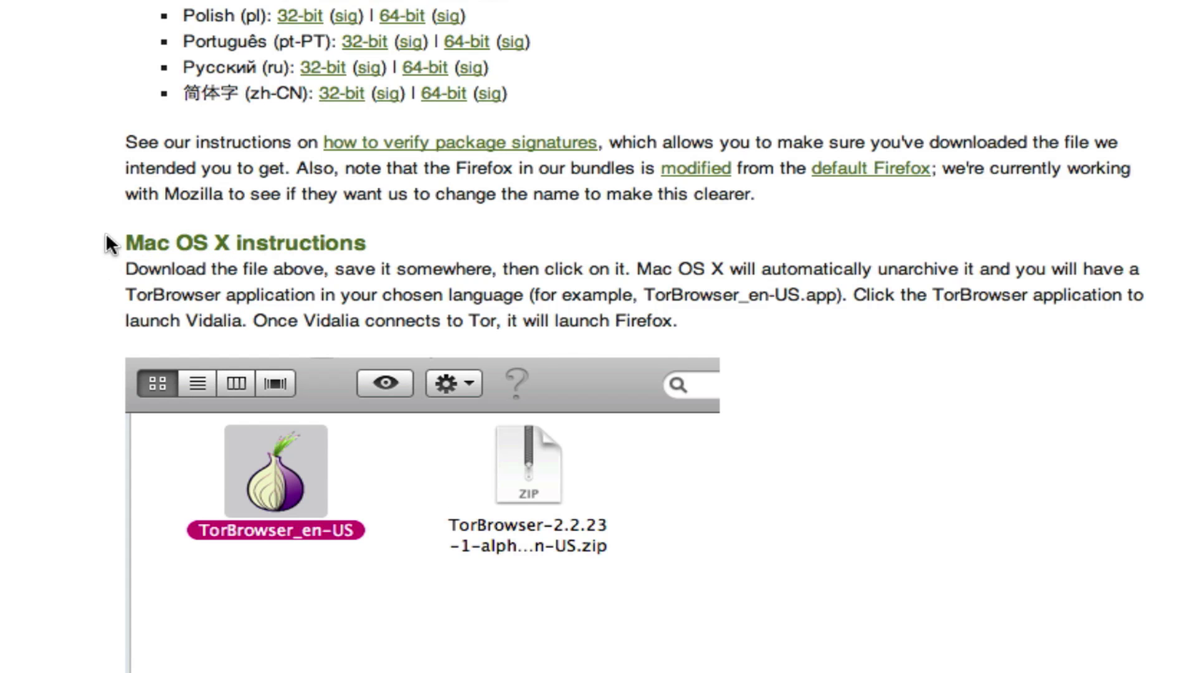
# Scroll to the beta Intel Mac OS X bundle list (version 1.0.22, 28 MB)
pyautogui.scroll(-10, 259, 279)
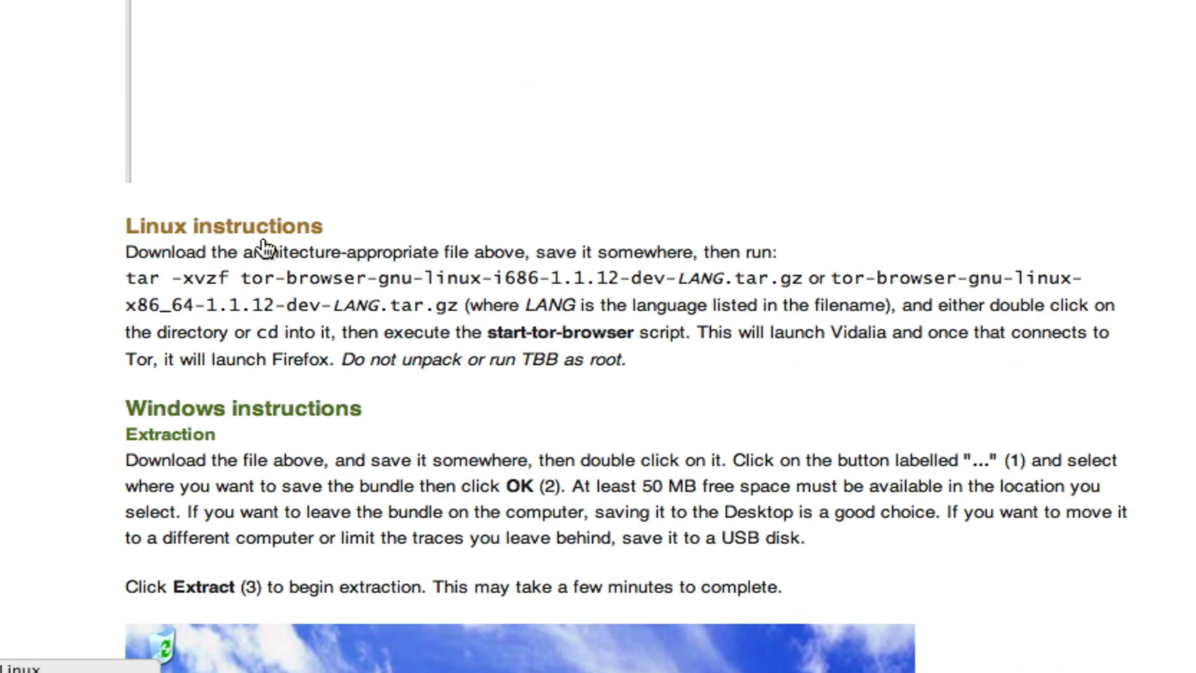
pyautogui.scroll(-7, 696, 259)
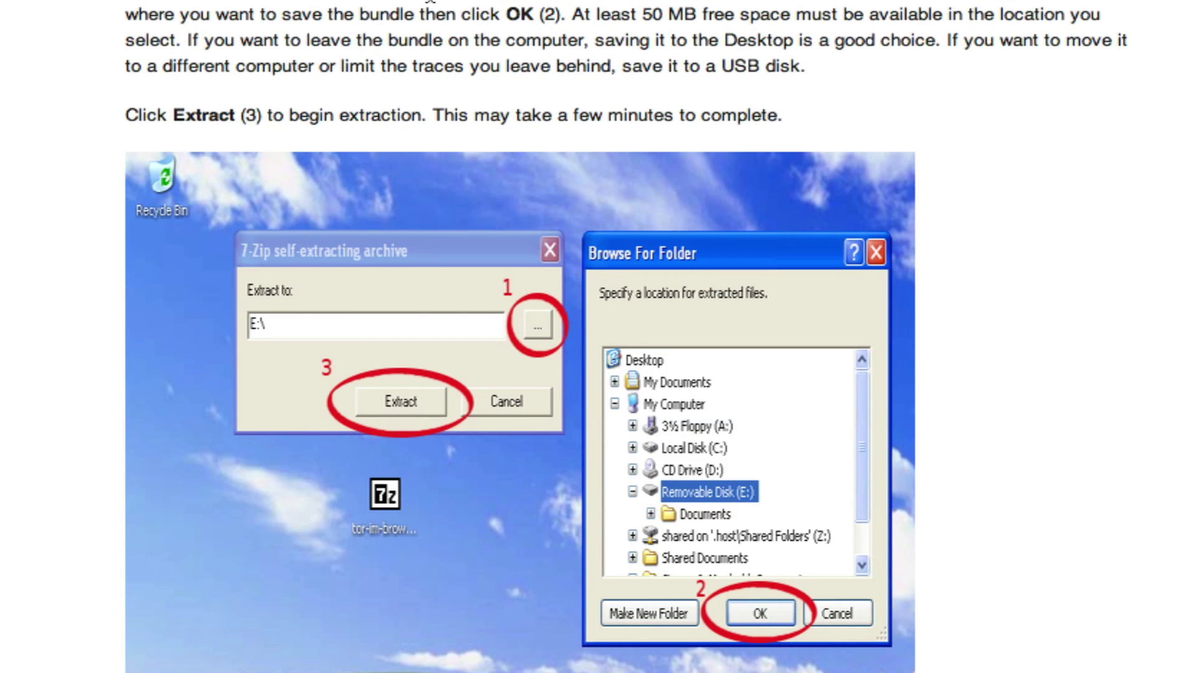
pyautogui.scroll(-2, 627, 336)
pyautogui.scroll(1, 520, 337)
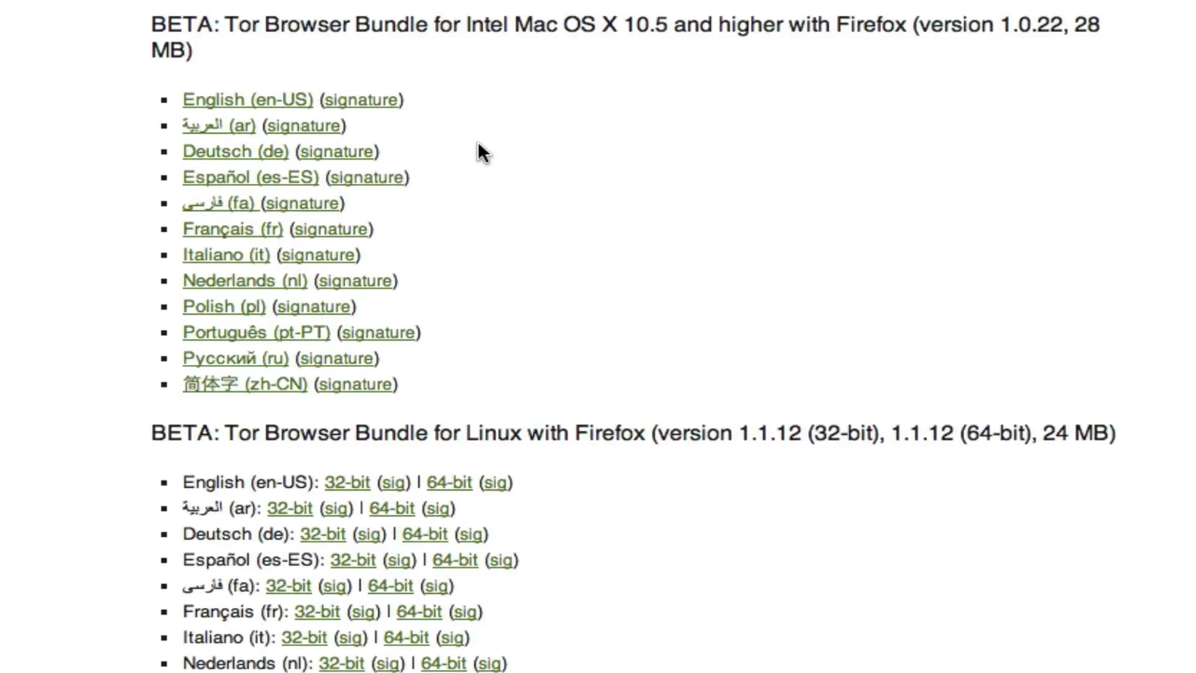
pyautogui.scroll(-5, 481, 152)
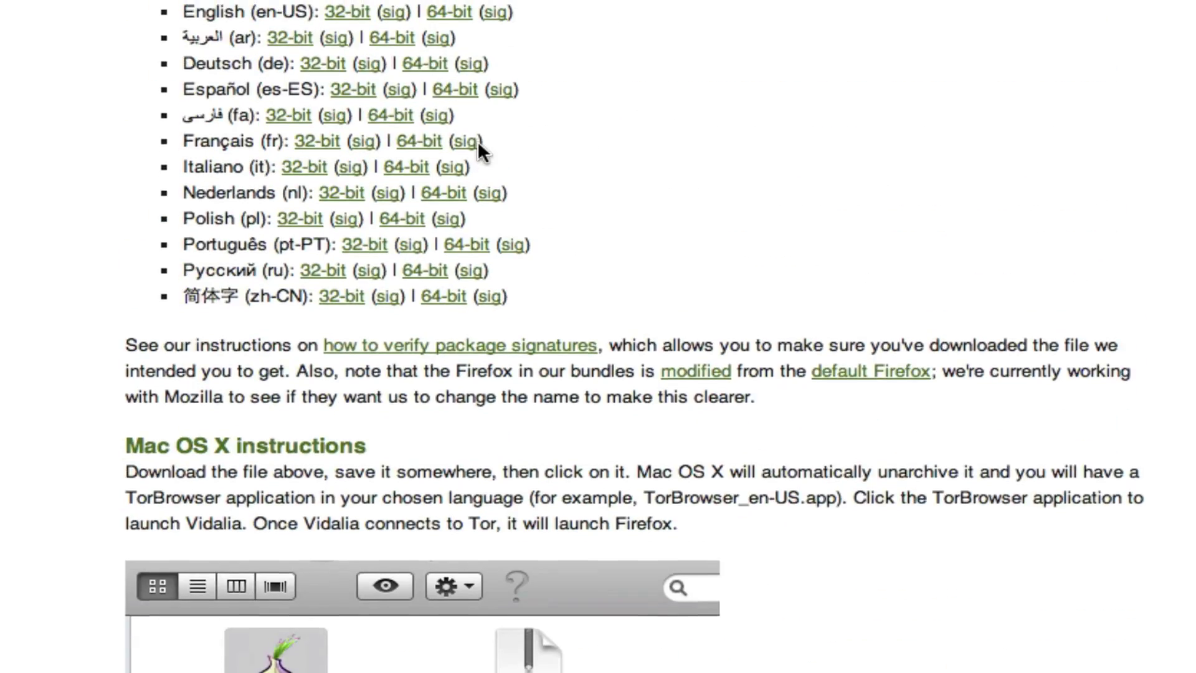
pyautogui.scroll(5, 478, 140)
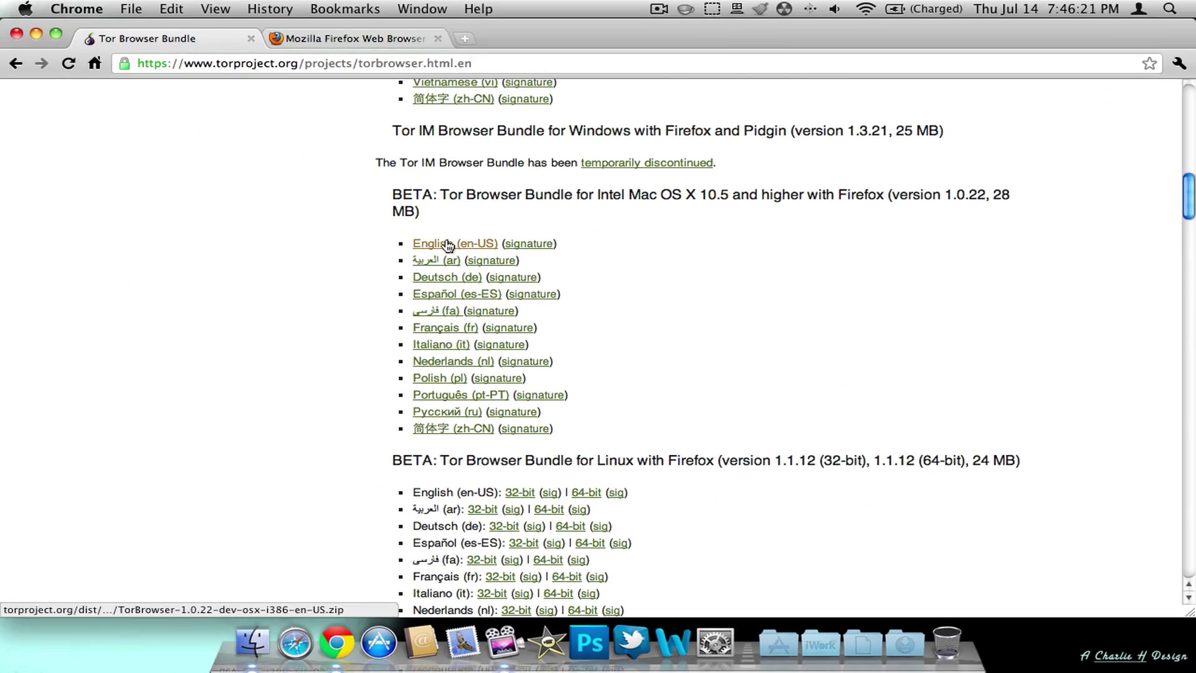
# Download the English (en-US) Mac OS X Tor bundle and drag its TorBrowser zip onto the desktop
pyautogui.click(448, 244)
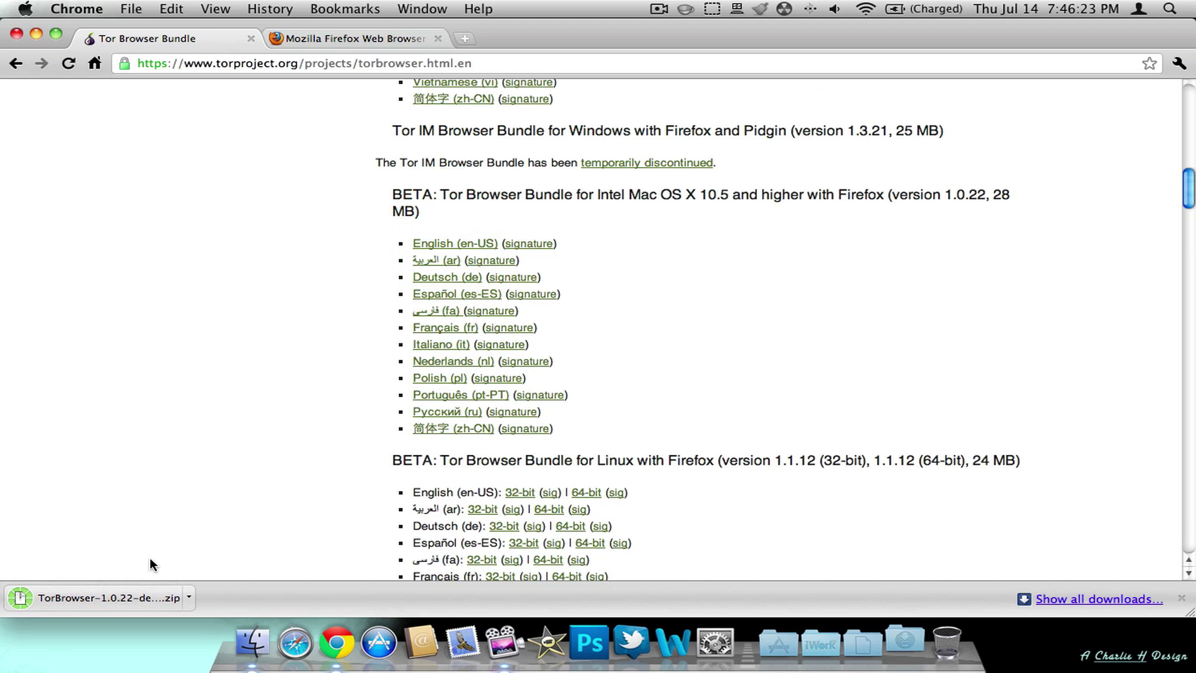
pyautogui.click(36, 34)
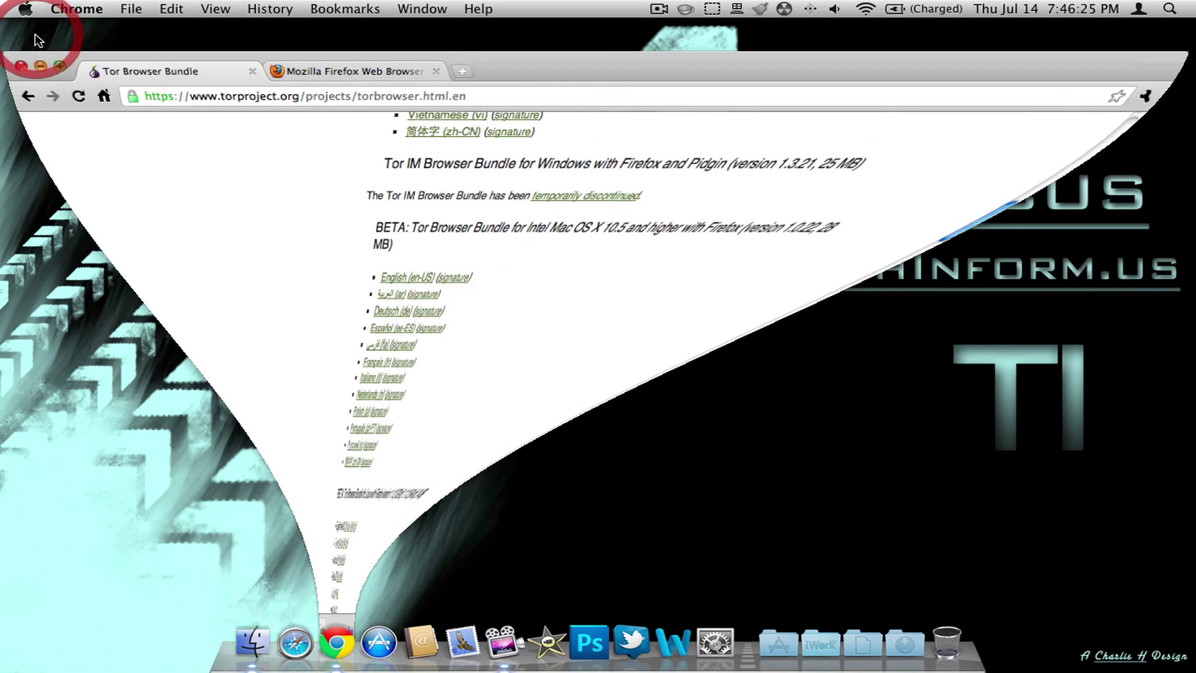
pyautogui.click(342, 94)
pyautogui.click(909, 642)
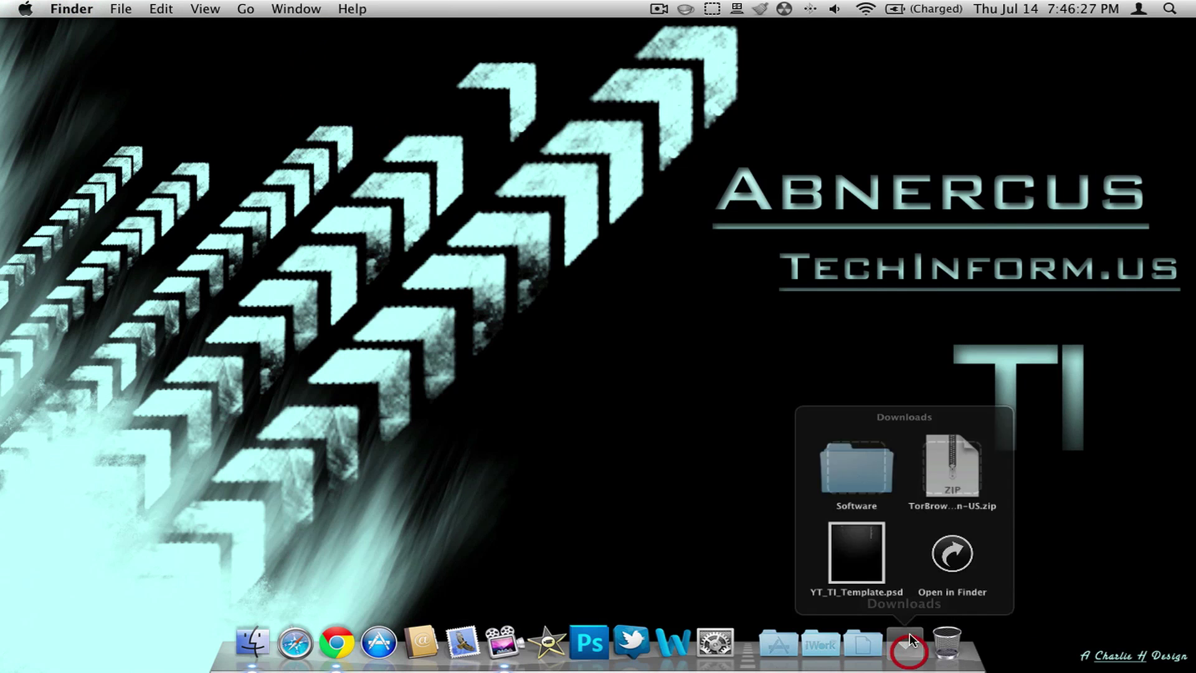
pyautogui.moveTo(952, 467); pyautogui.dragTo(869, 358)
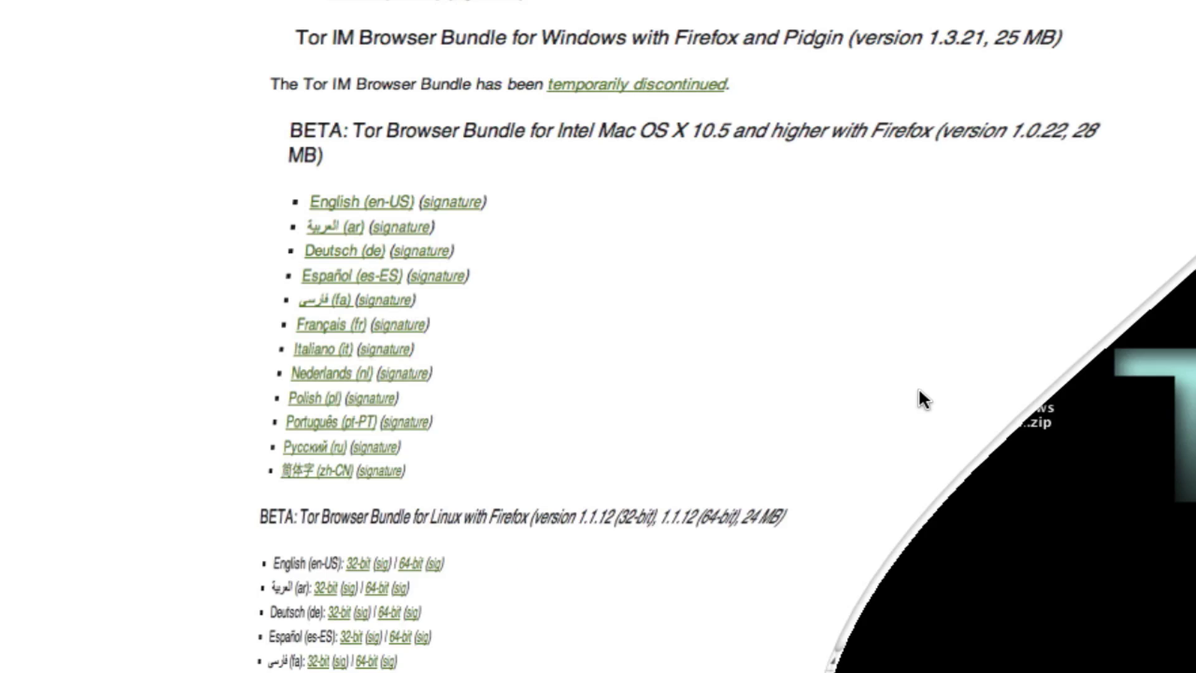
# Scroll the Tor page past the Windows 7-Zip screenshot and back up to the Mac OS X instructions
pyautogui.scroll(-10, 673, 342)
pyautogui.scroll(-15, 672, 338)
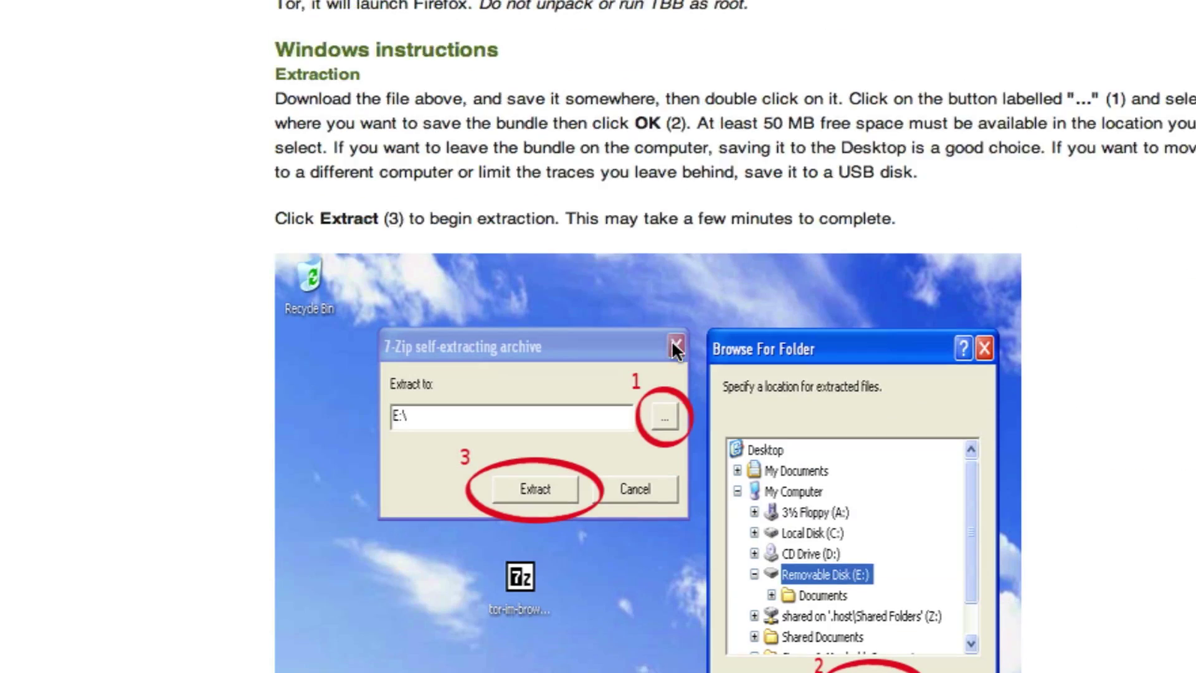
pyautogui.scroll(13, 514, 270)
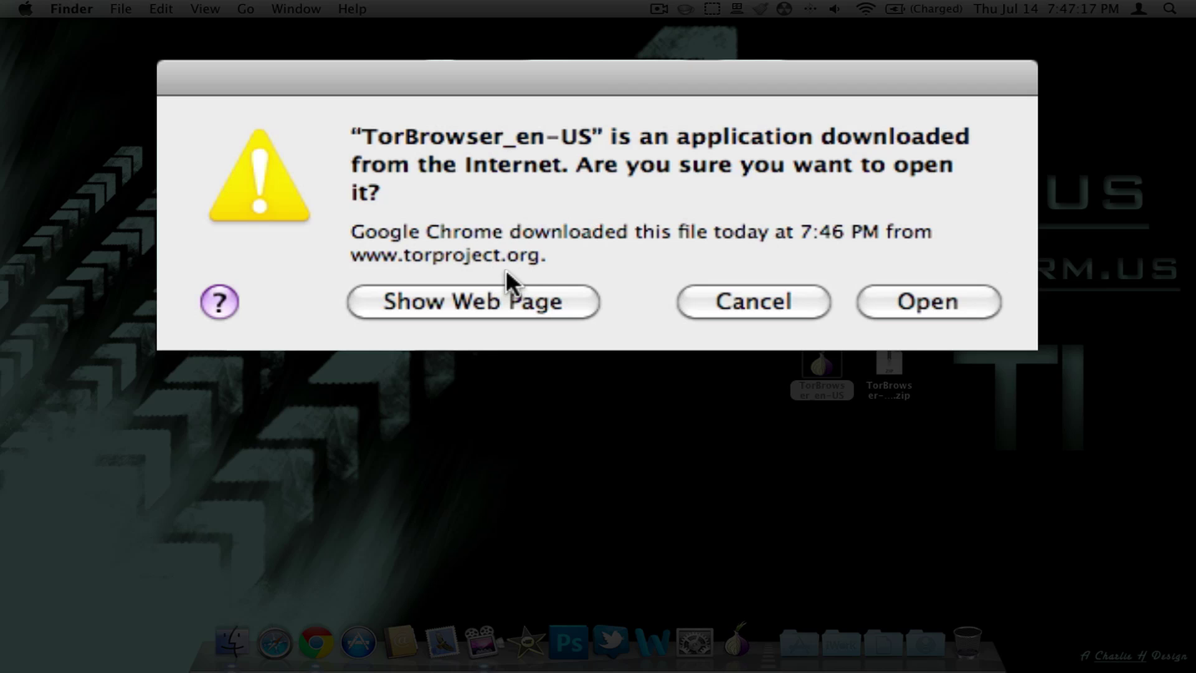
# Approve opening the downloaded TorBrowser_en-US app in the security warning
pyautogui.click(962, 306)
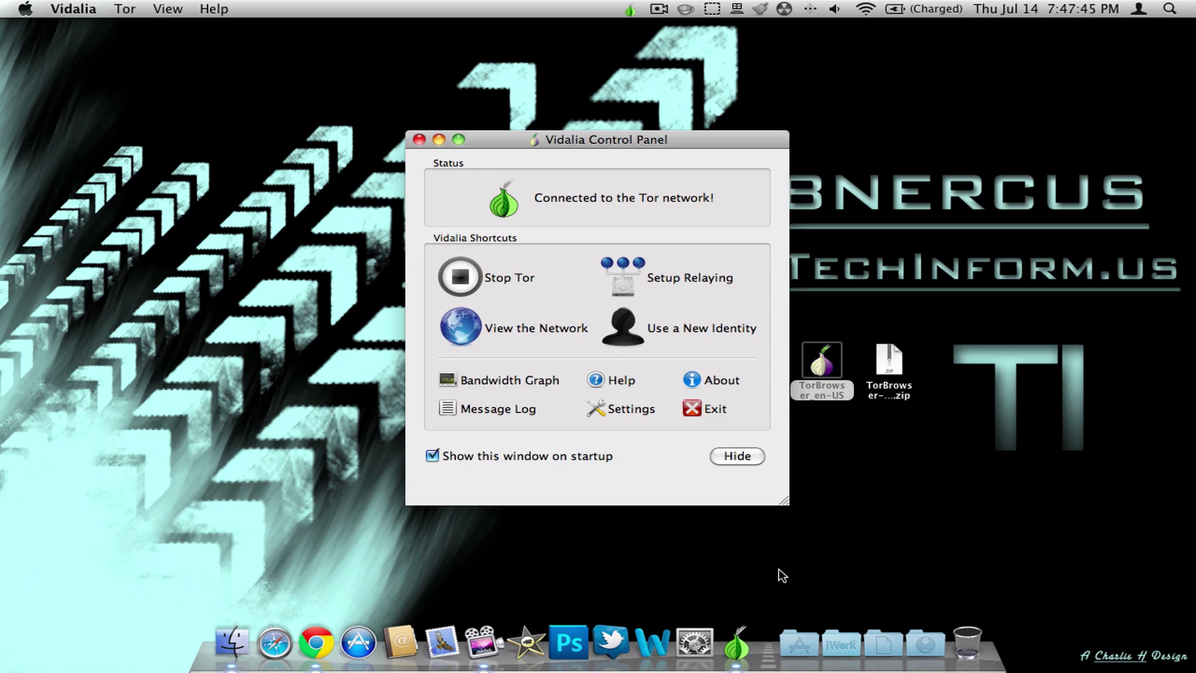
# Close the Vidalia Control Panel, quit Vidalia, and relaunch TorBrowser_en-US from the desktop
pyautogui.click(419, 140)
pyautogui.click(89, 8)
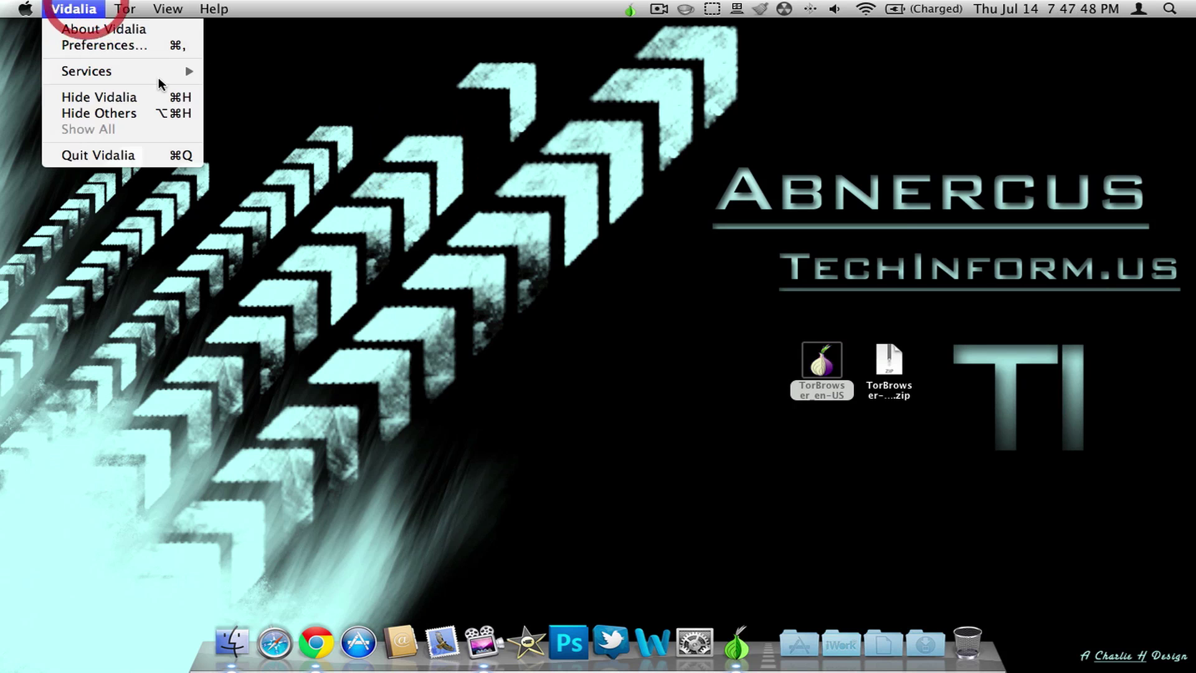
pyautogui.click(93, 154)
pyautogui.doubleClick(821, 365)
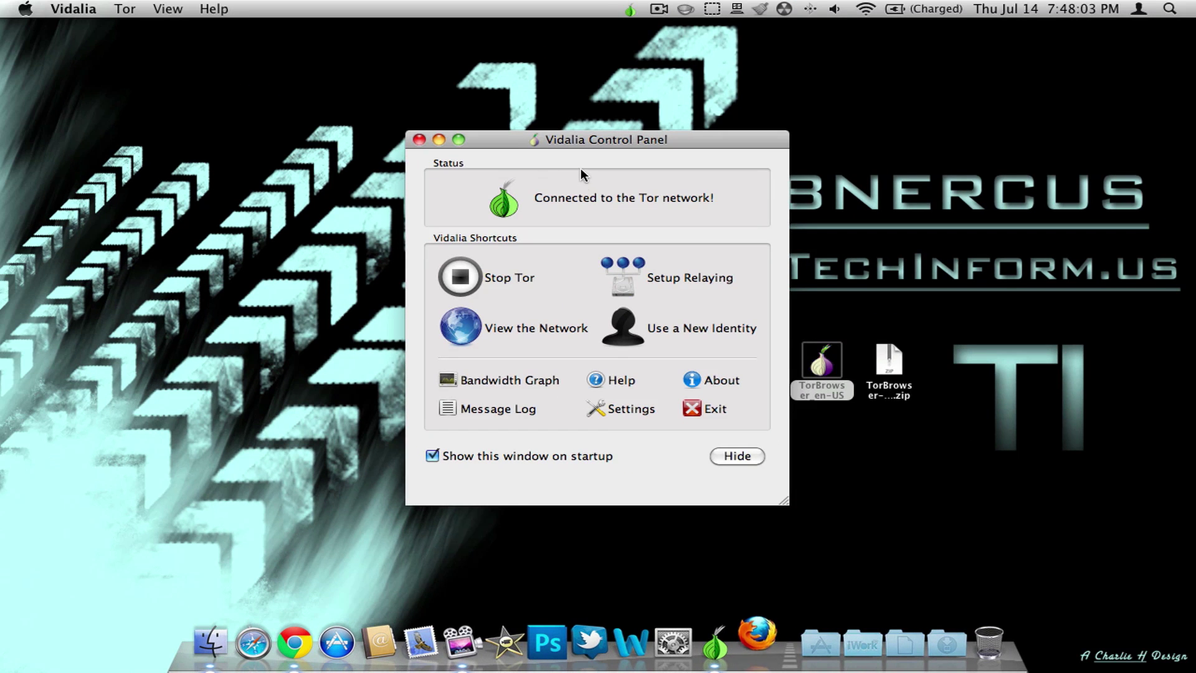
# Bring Firefox forward, maximize it on check.torproject.org, and select the address bar
pyautogui.click(758, 642)
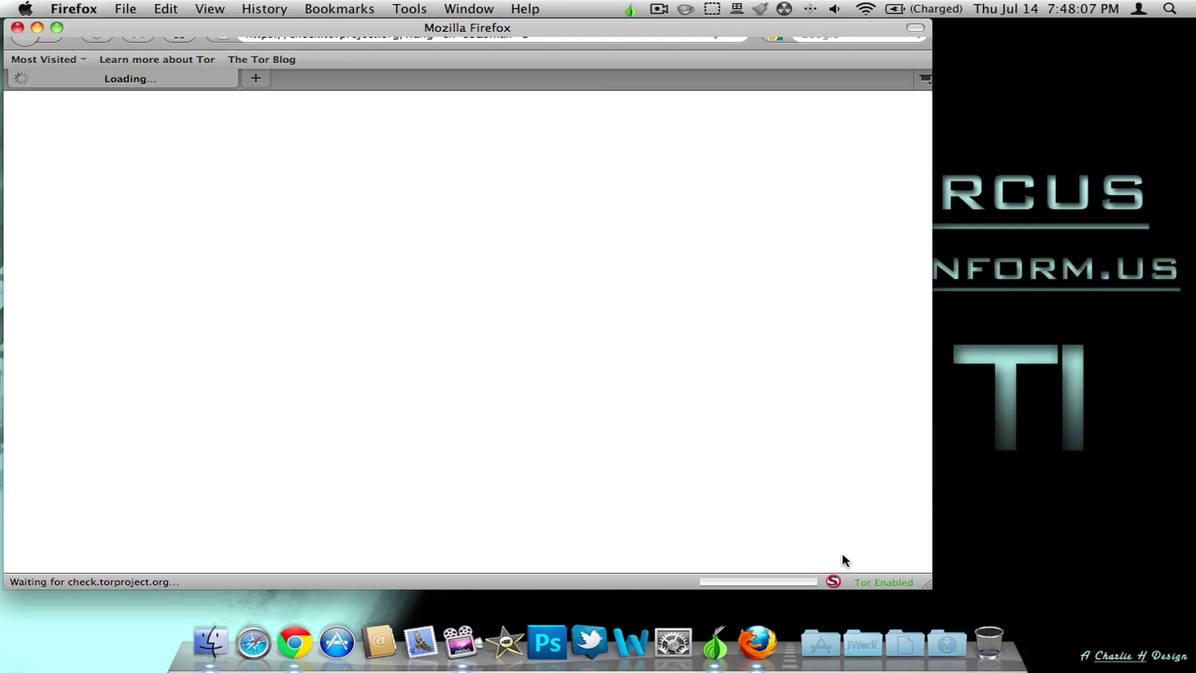
pyautogui.doubleClick(178, 28)
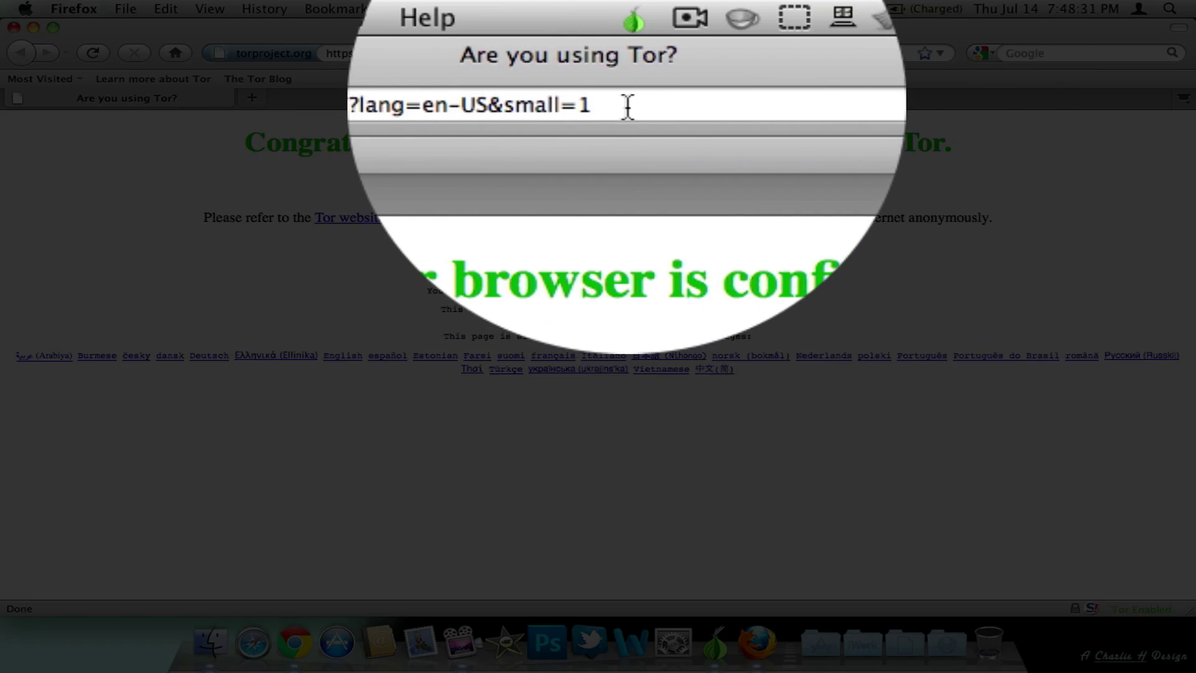
pyautogui.click(275, 53)
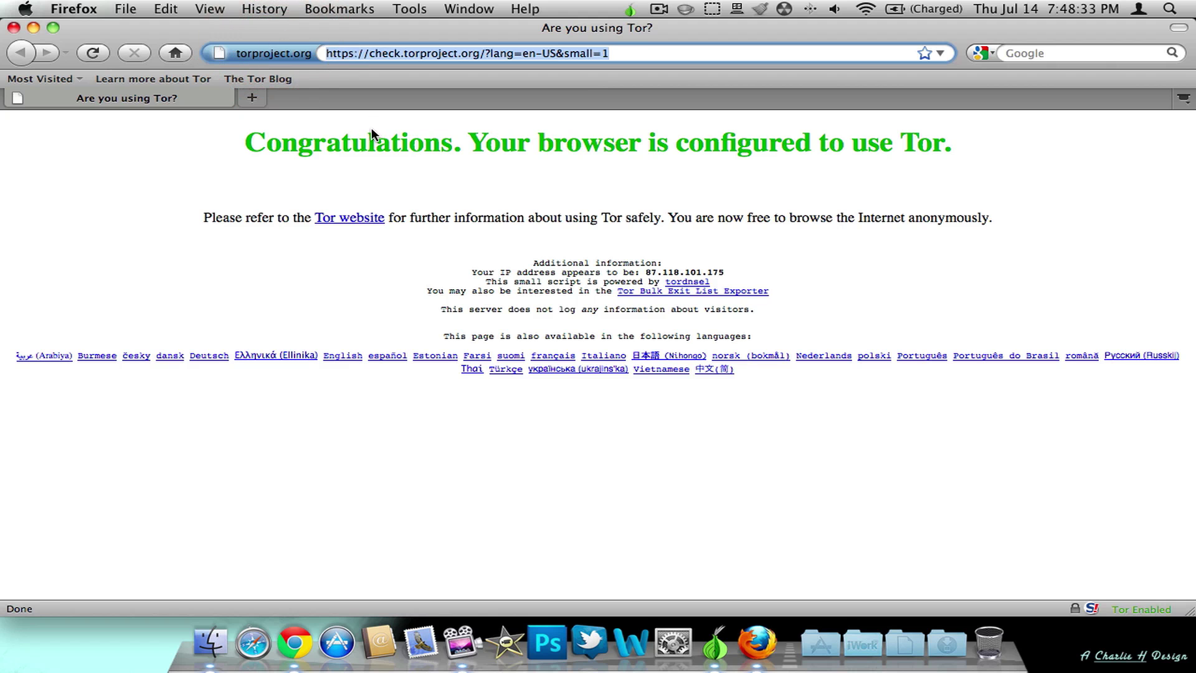
pyautogui.write('www.')
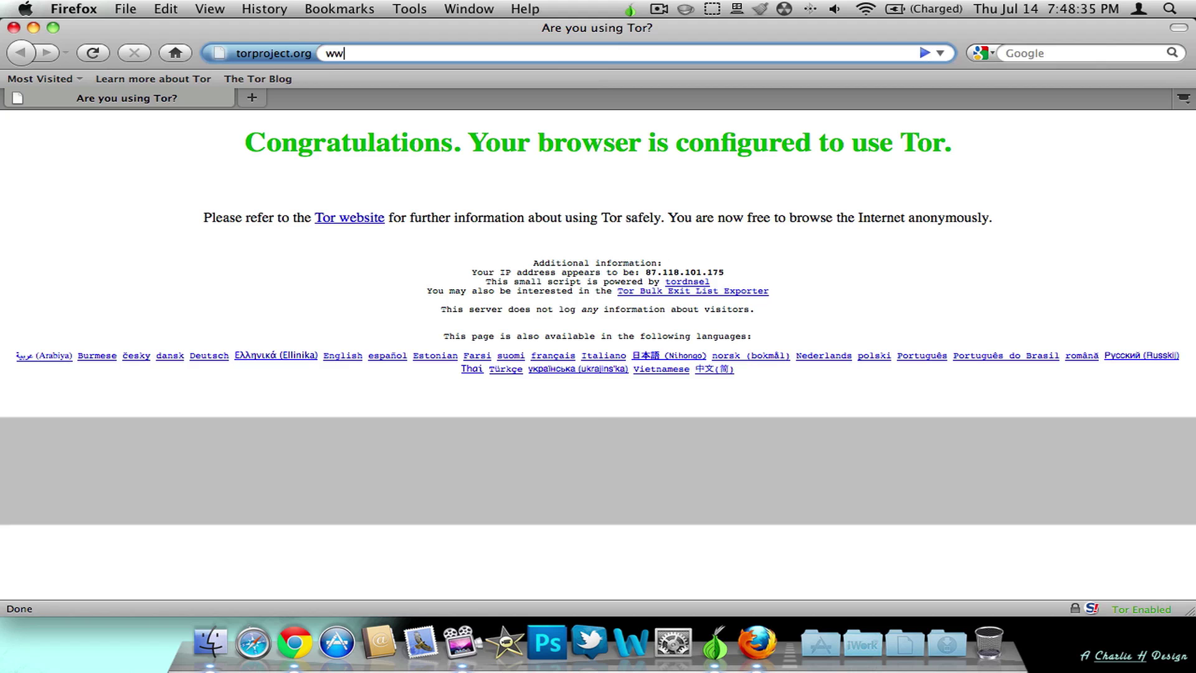
pyautogui.write('cmyip.com')
pyautogui.press('Return')
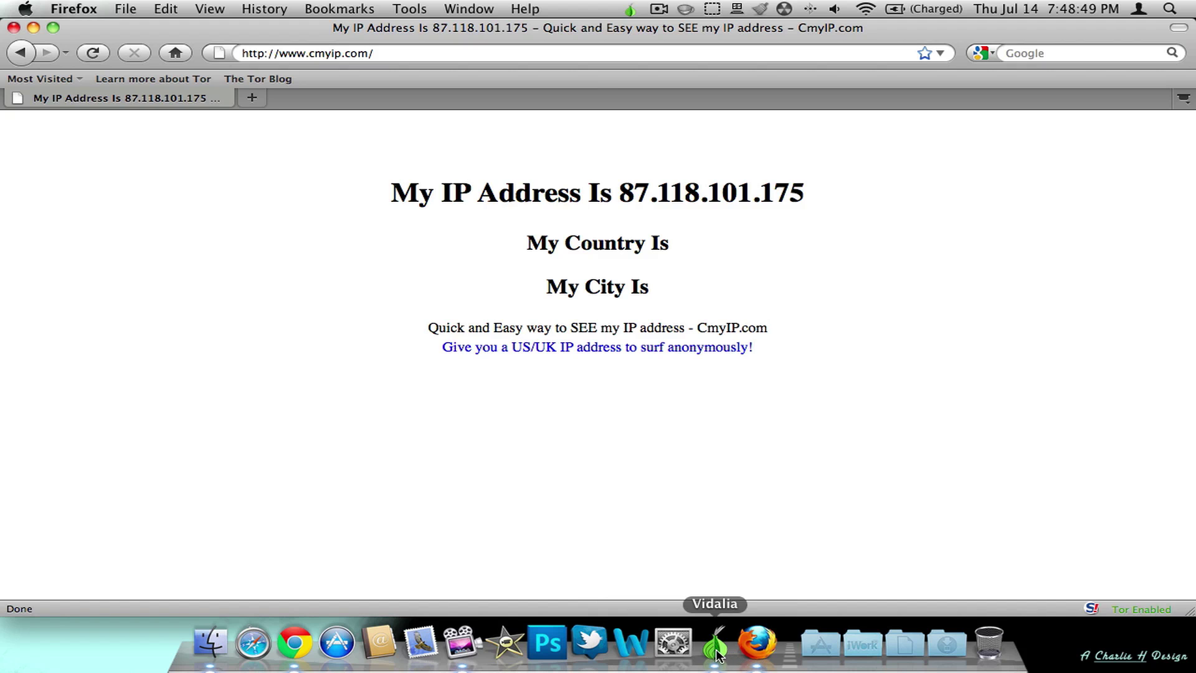
pyautogui.moveTo(620, 192); pyautogui.dragTo(633, 191)
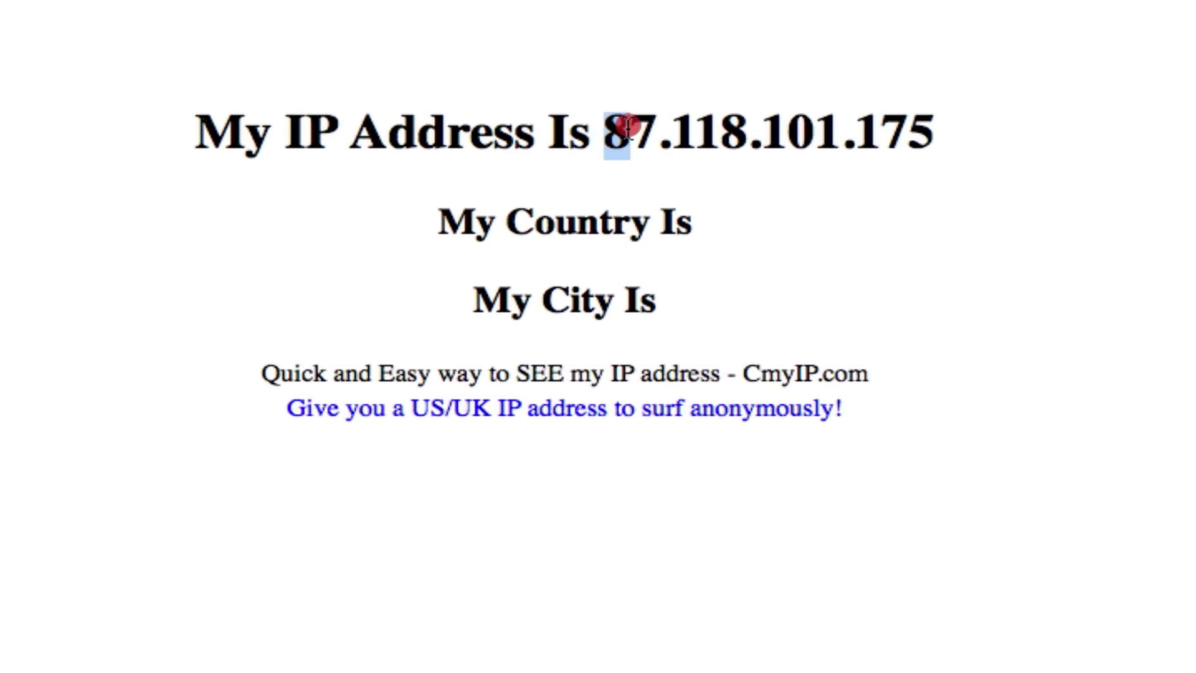
pyautogui.moveTo(627, 128); pyautogui.dragTo(932, 137)
pyautogui.click(932, 137)
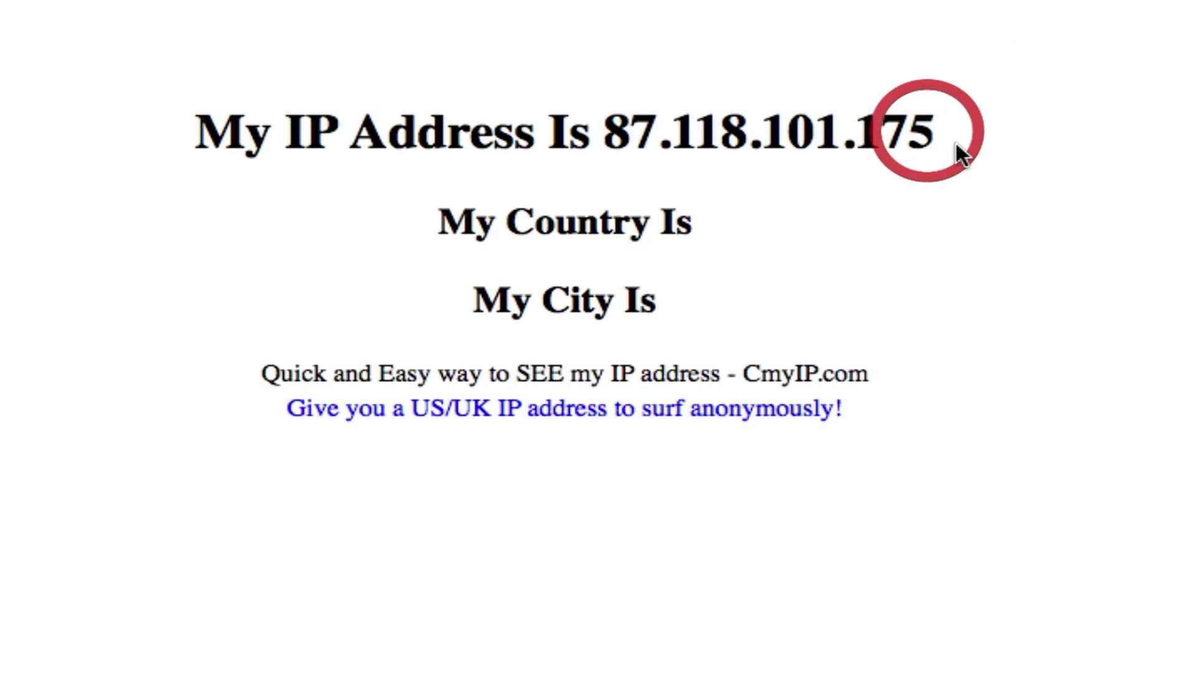
pyautogui.moveTo(698, 218); pyautogui.dragTo(741, 244)
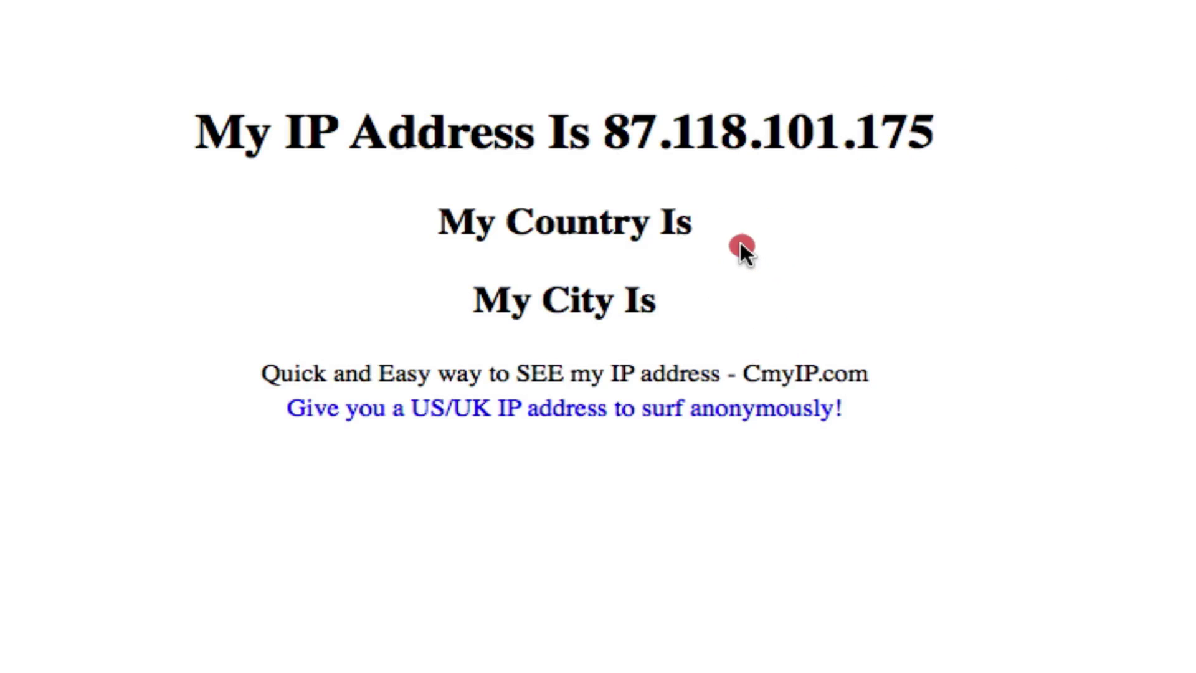
pyautogui.moveTo(807, 288); pyautogui.dragTo(187, 122)
pyautogui.click(183, 125)
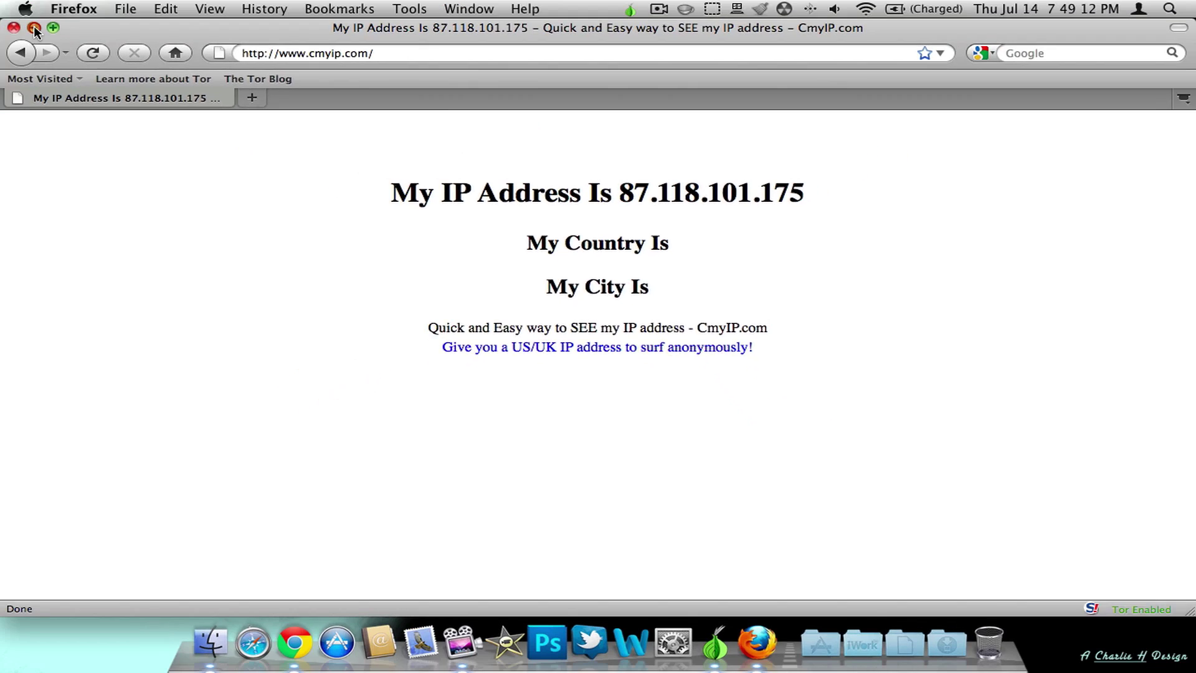
# Close the Firefox window, minimize the Vidalia Control Panel, and deselect the TorBrowser desktop icon
pyautogui.click(34, 30)
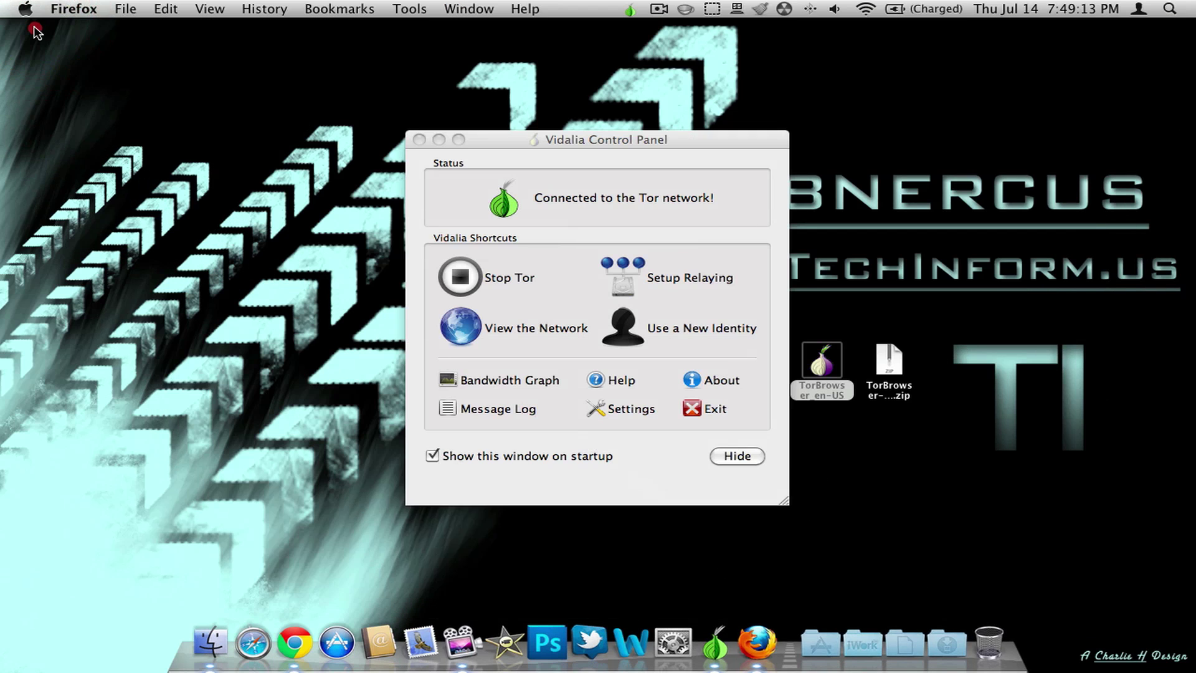
pyautogui.click(439, 139)
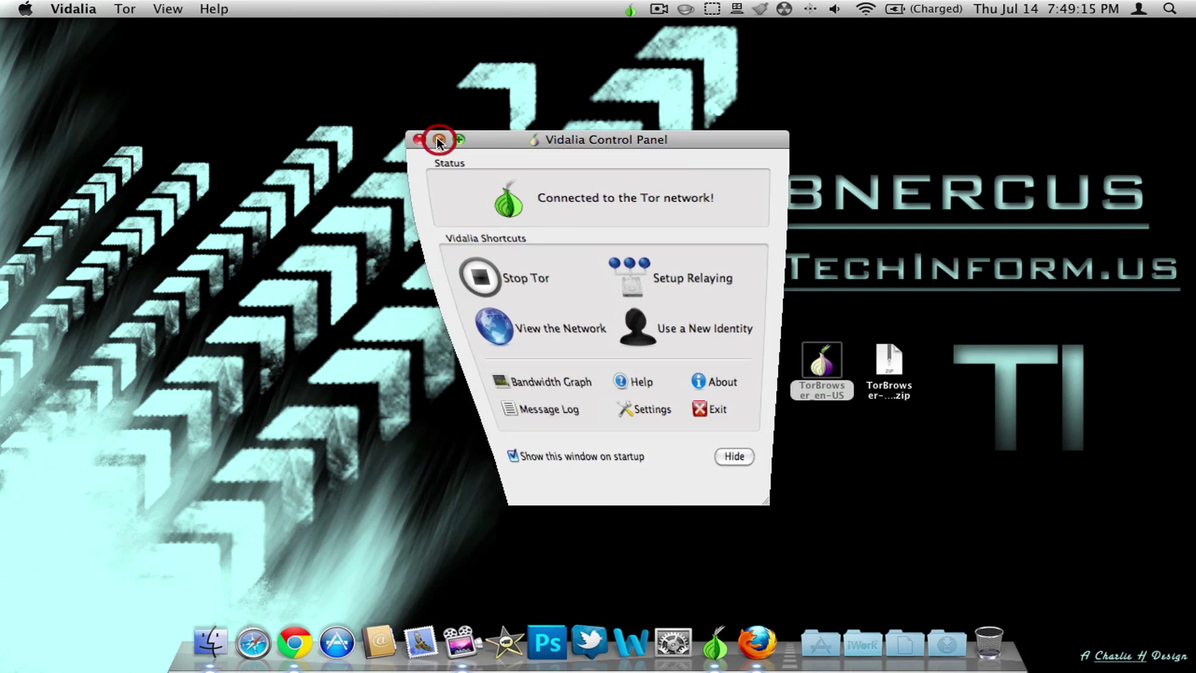
pyautogui.moveTo(429, 124); pyautogui.dragTo(817, 291)
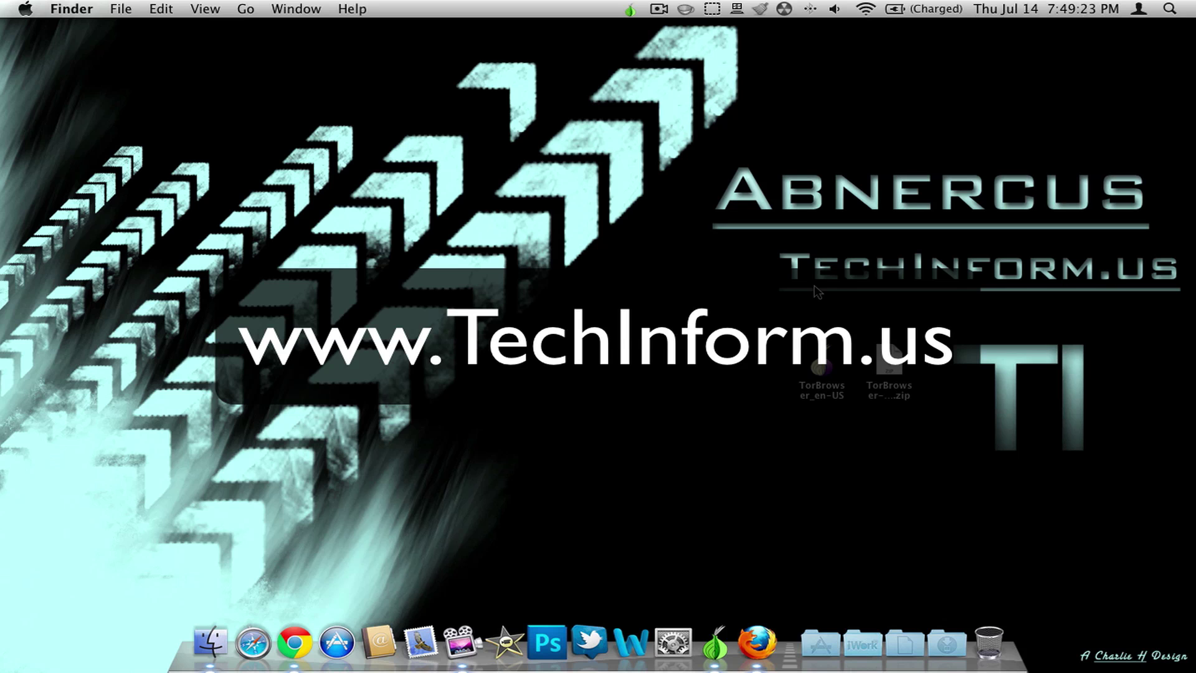
pyautogui.click(1185, 297)
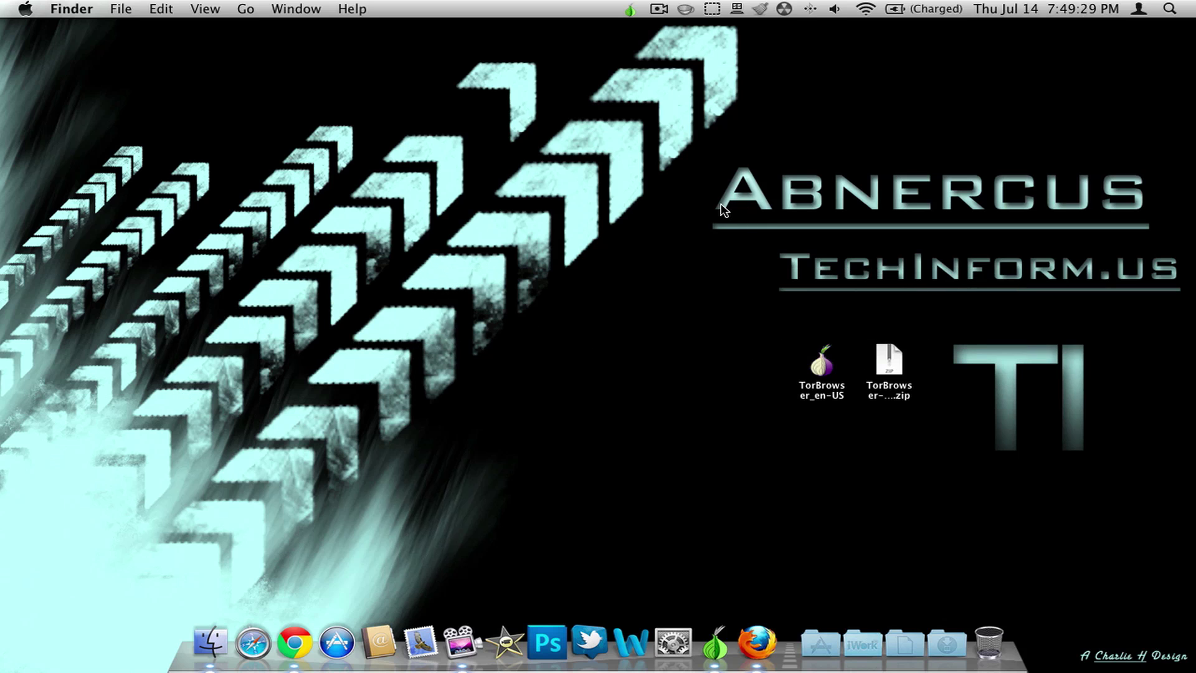
pyautogui.click(1122, 193)
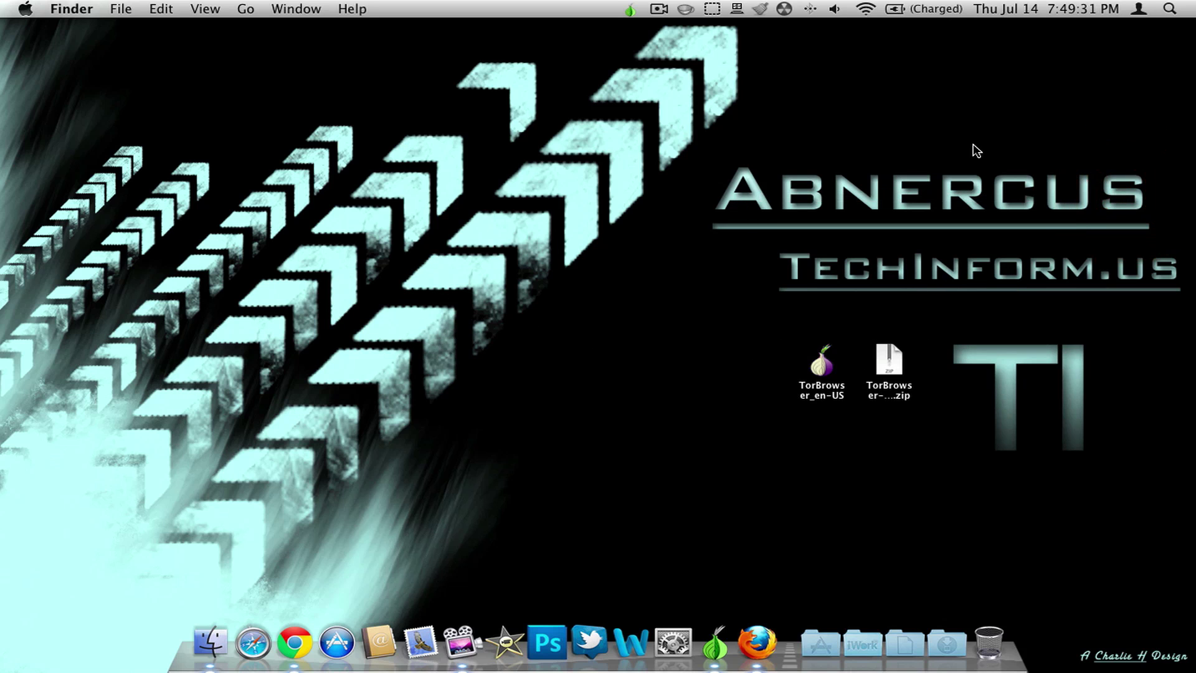